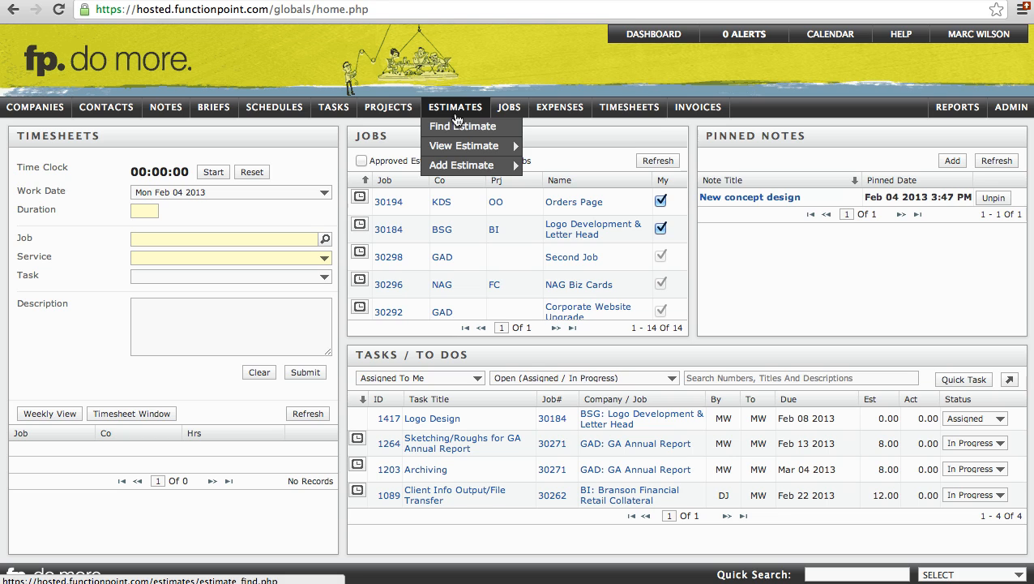
- Start a new estimate named "Function Point Estimate" with the estimate type Brochure
{"action": "mouse_move", "coordinate": [462, 168]}
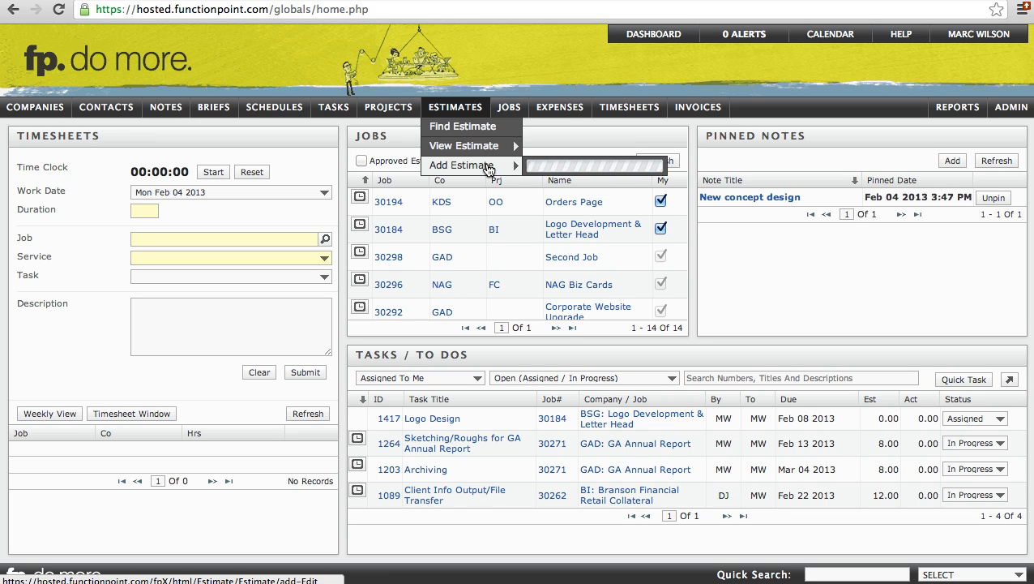
{"action": "left_click", "coordinate": [489, 168]}
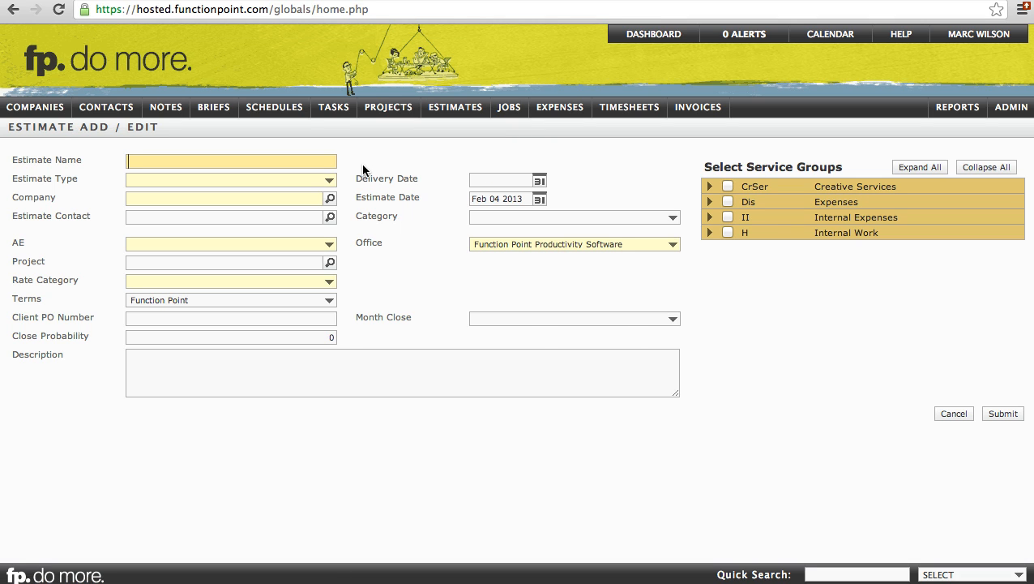
{"action": "type", "text": "Function Point Estimate"}
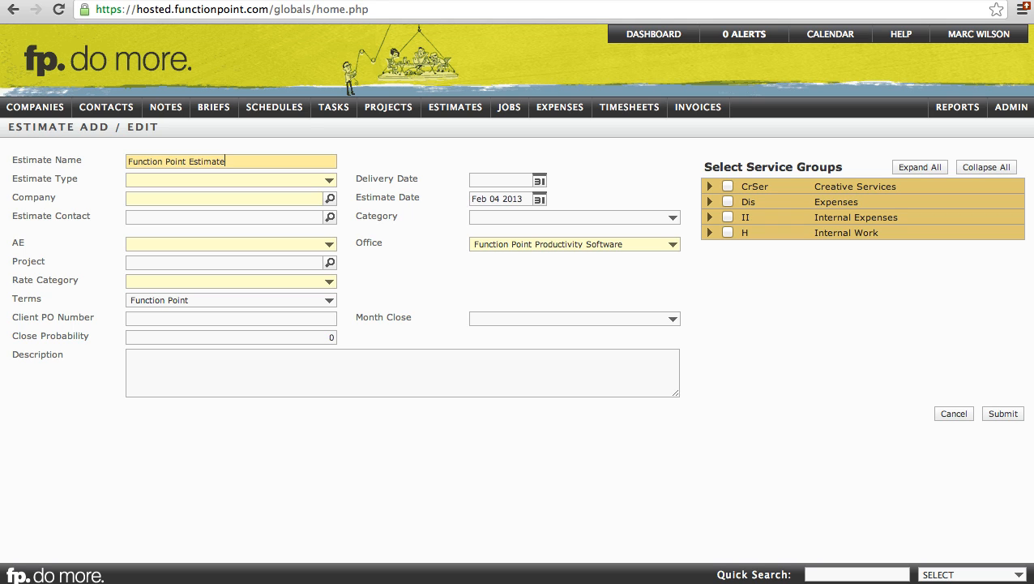
{"action": "left_click", "coordinate": [304, 180]}
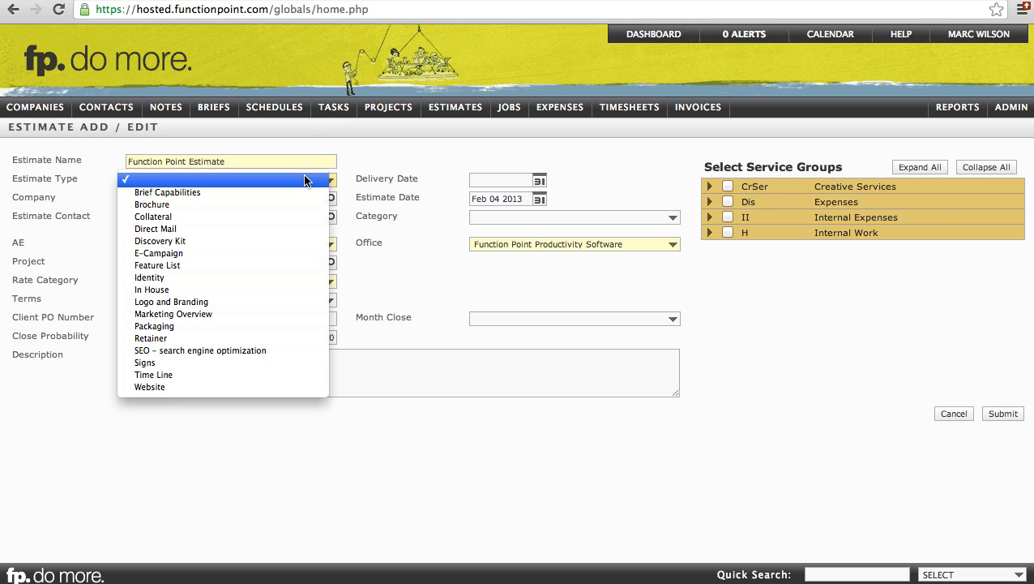
{"action": "left_click", "coordinate": [243, 203]}
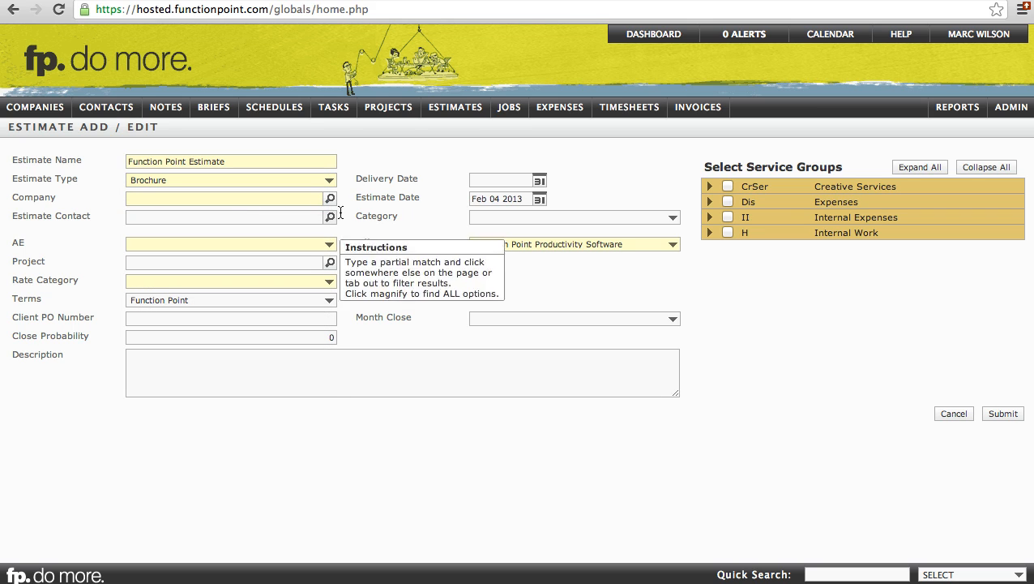
{"action": "left_click", "coordinate": [264, 201]}
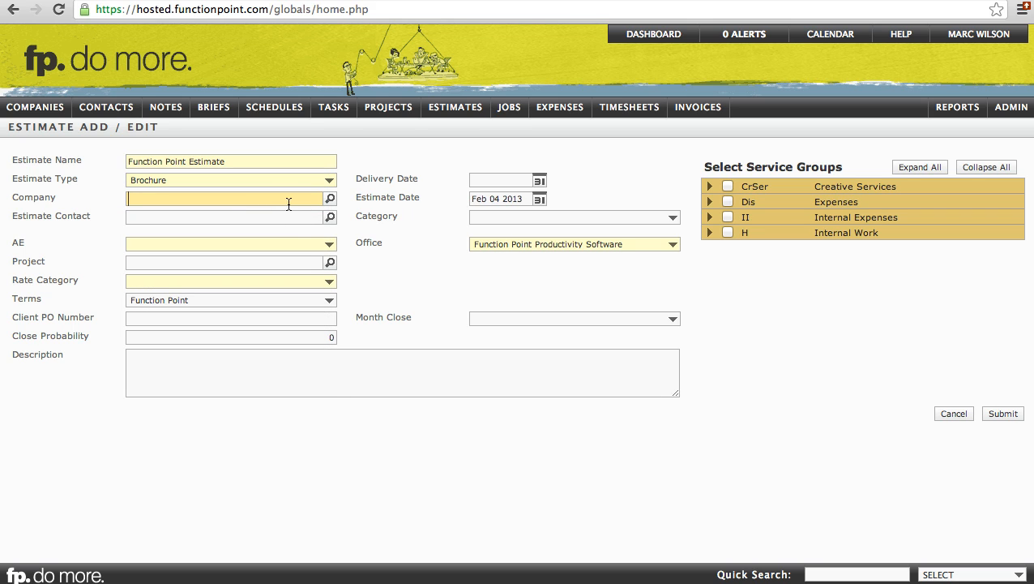
{"action": "left_click", "coordinate": [329, 199]}
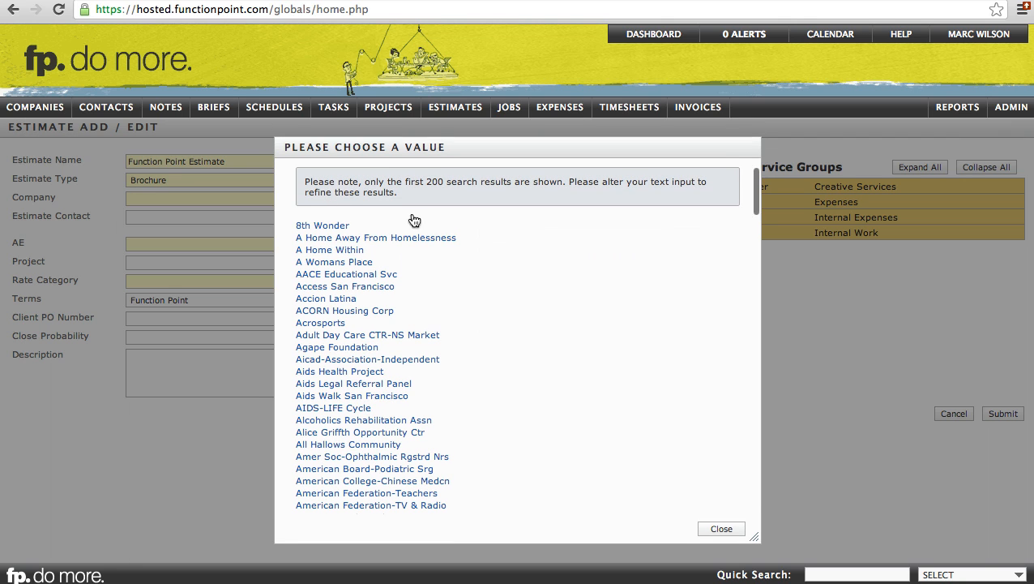
{"action": "left_click", "coordinate": [719, 529]}
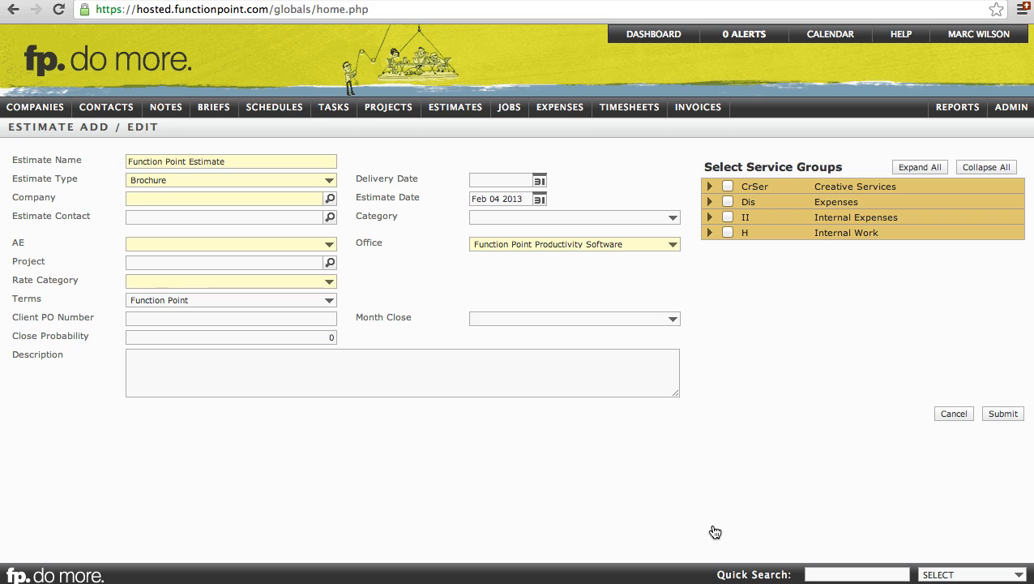
- Look up companies matching "north" and assign Northshore Auto Group as the estimate's company
{"action": "left_click", "coordinate": [291, 199]}
{"action": "type", "text": "north"}
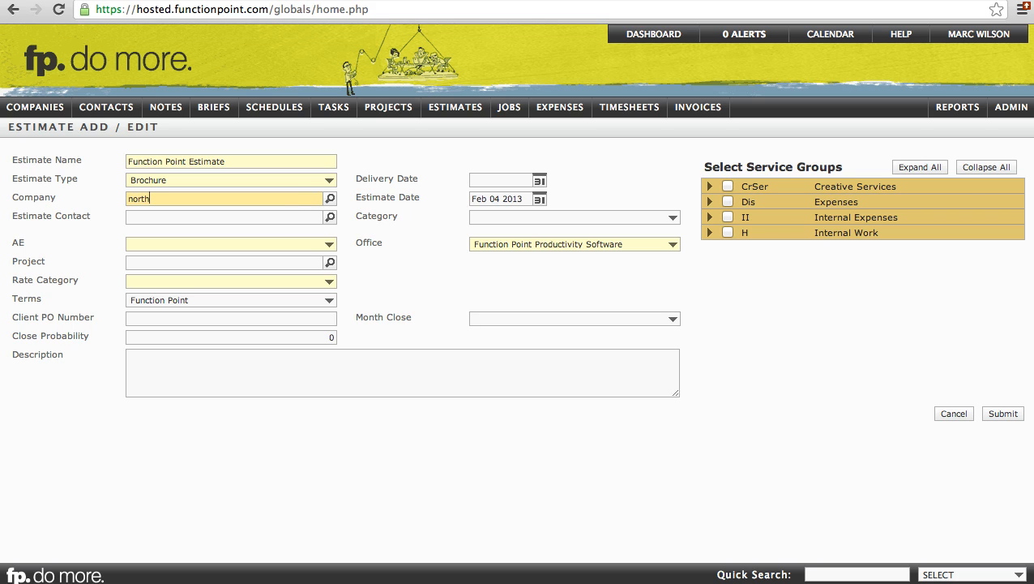
{"action": "key", "text": "Tab"}
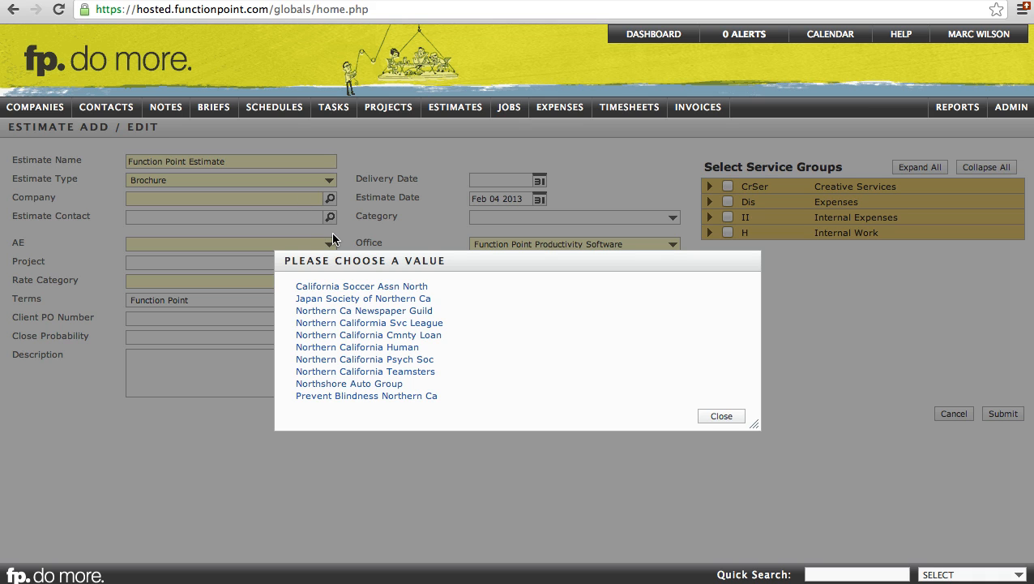
{"action": "left_click", "coordinate": [347, 384]}
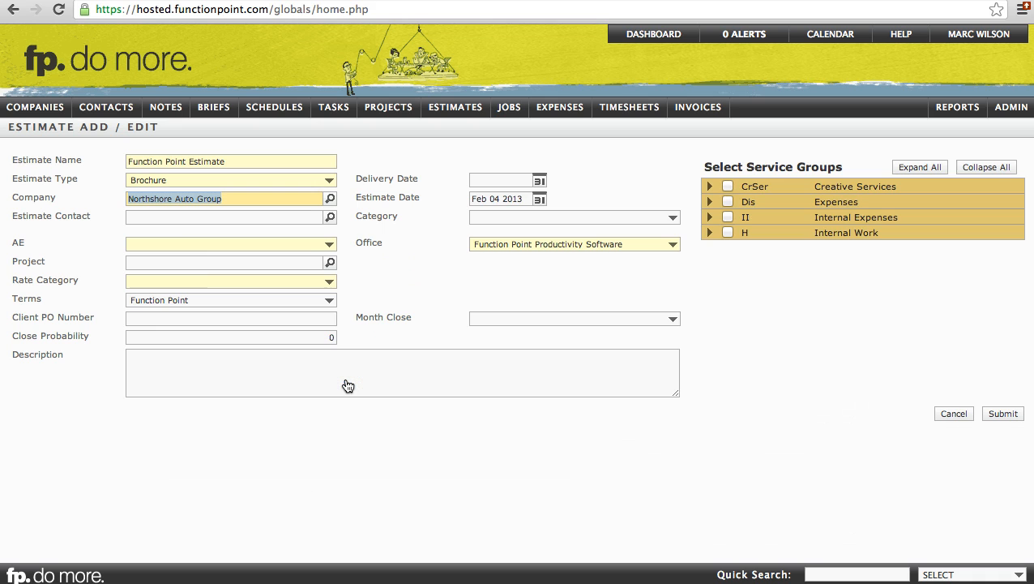
- Fill in the estimate contact from the company's contacts and set the delivery date to Mar 31 2013
{"action": "left_click", "coordinate": [272, 218]}
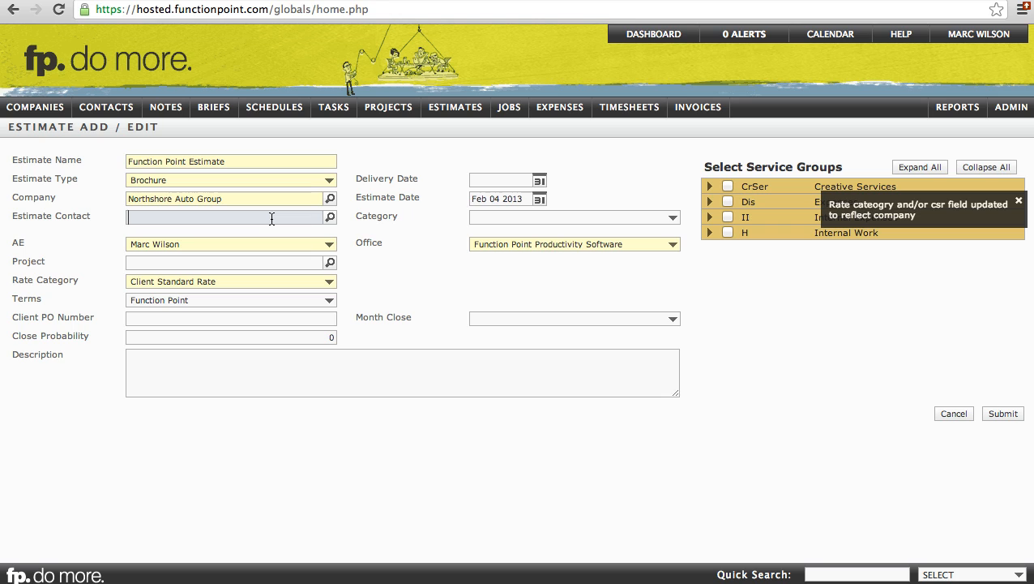
{"action": "left_click", "coordinate": [329, 217]}
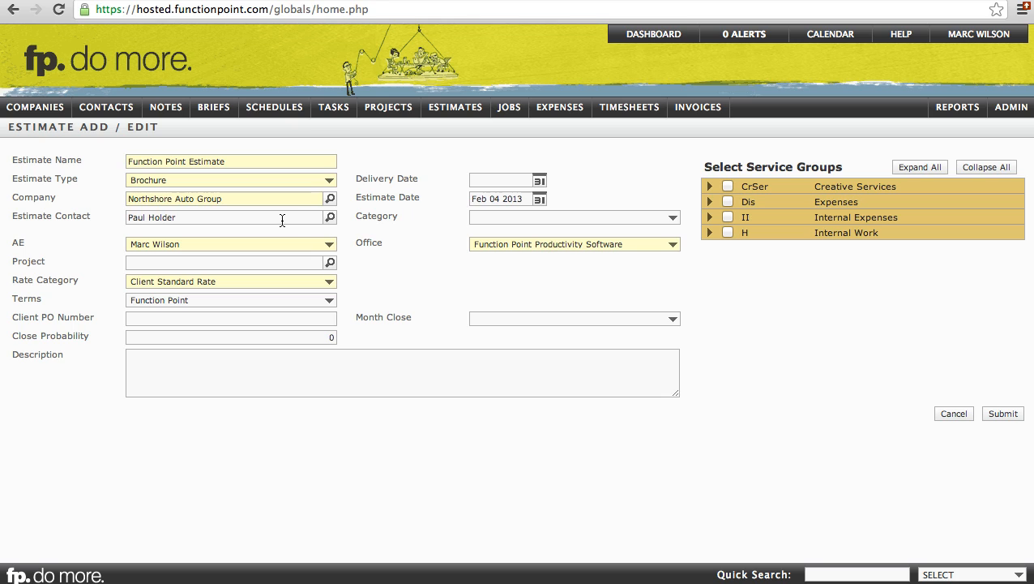
{"action": "left_click", "coordinate": [492, 180]}
{"action": "type", "text": "march "}
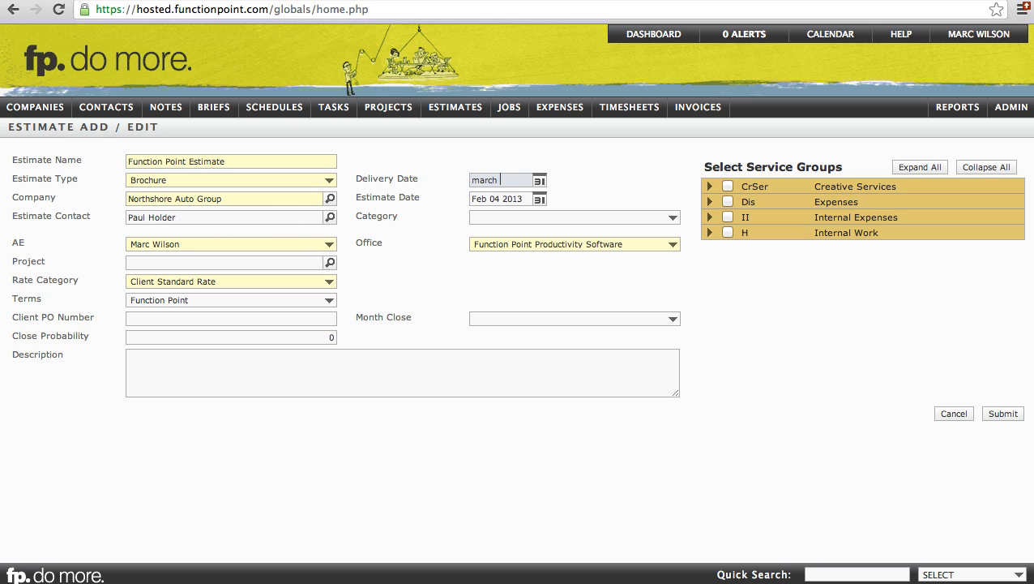
{"action": "type", "text": "31"}
{"action": "left_click", "coordinate": [412, 175]}
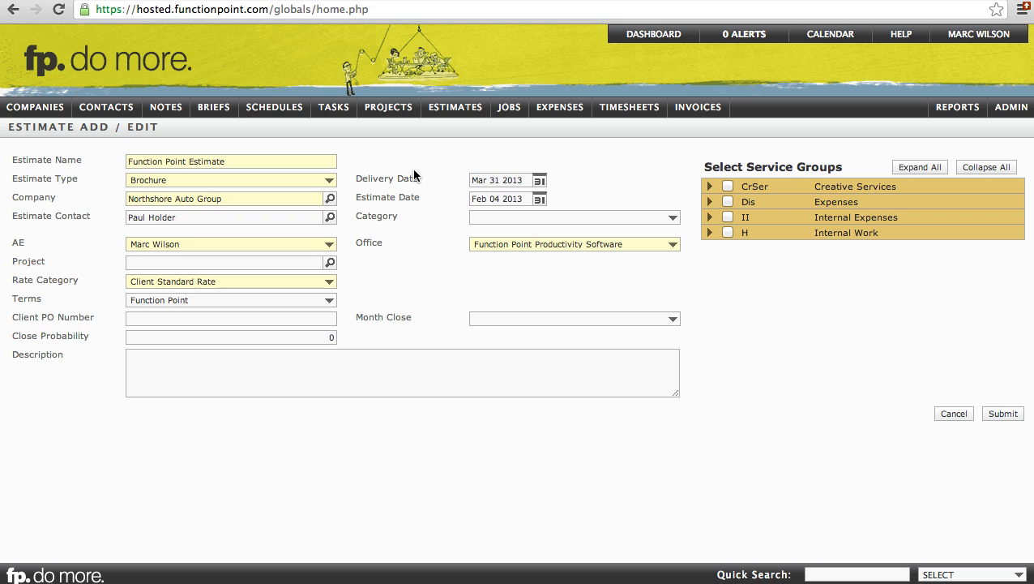
{"action": "left_click", "coordinate": [486, 218]}
{"action": "left_click", "coordinate": [436, 244]}
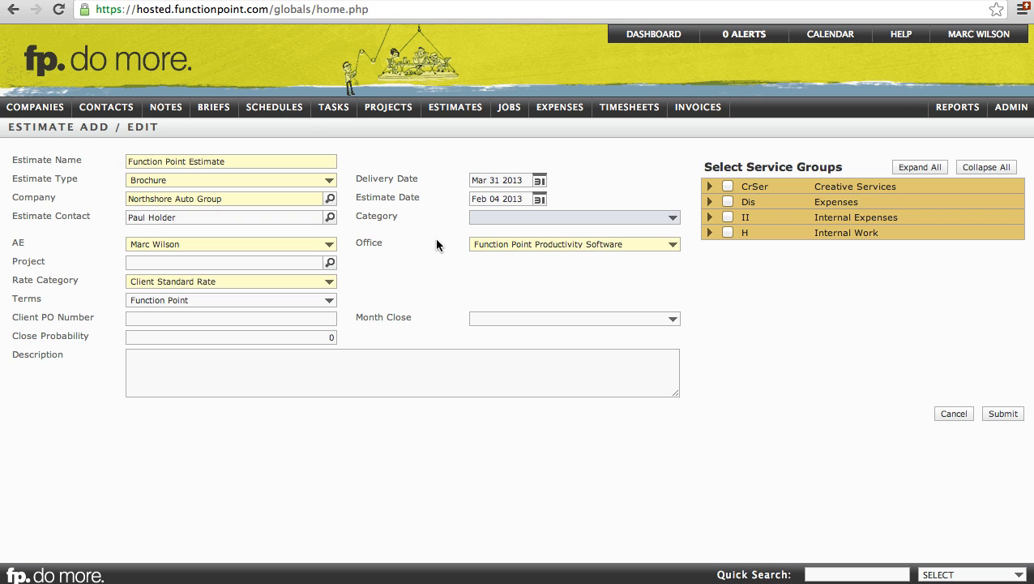
{"action": "left_click", "coordinate": [475, 314]}
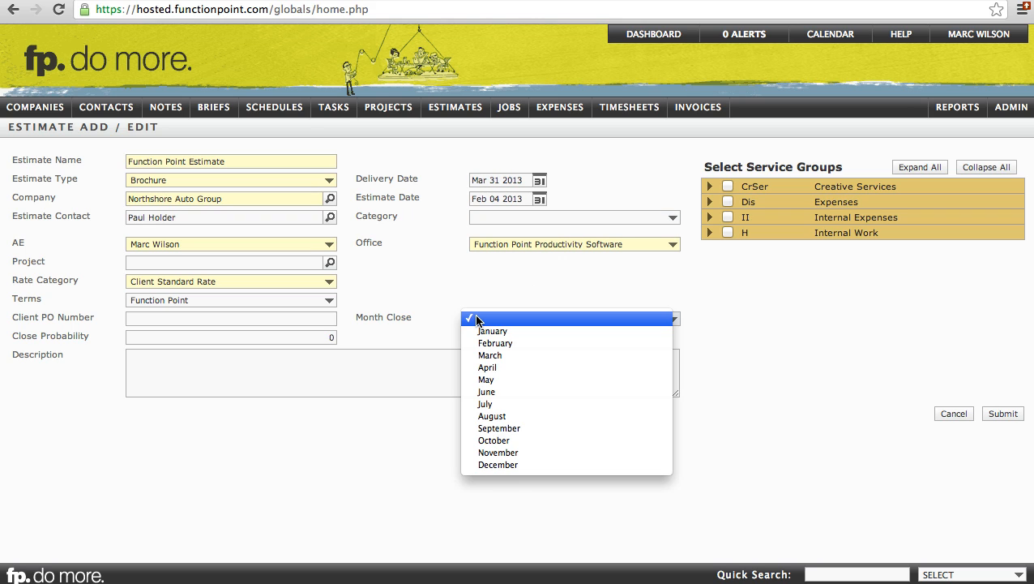
{"action": "left_click", "coordinate": [435, 309]}
{"action": "left_click", "coordinate": [296, 339]}
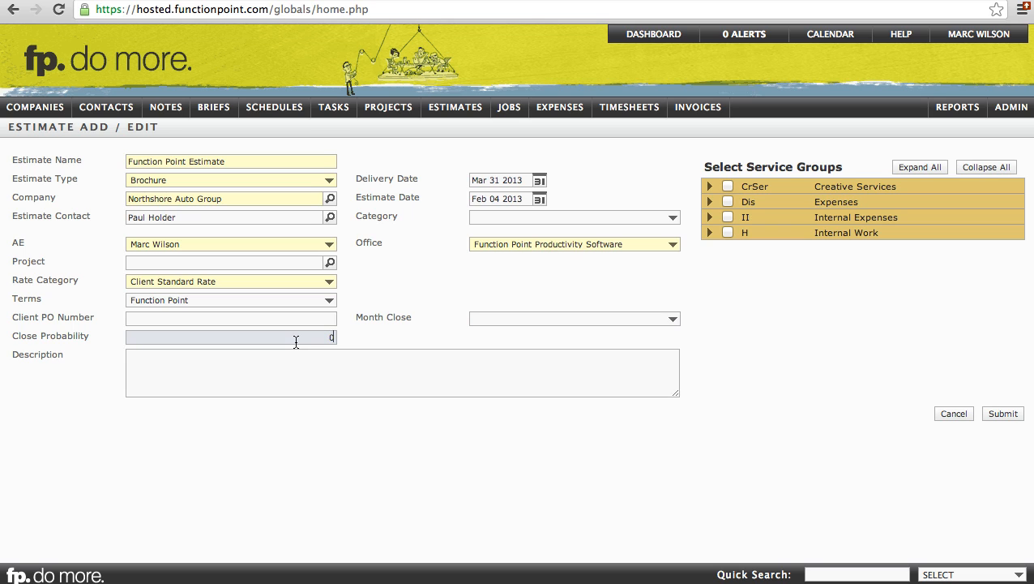
{"action": "left_click", "coordinate": [286, 319]}
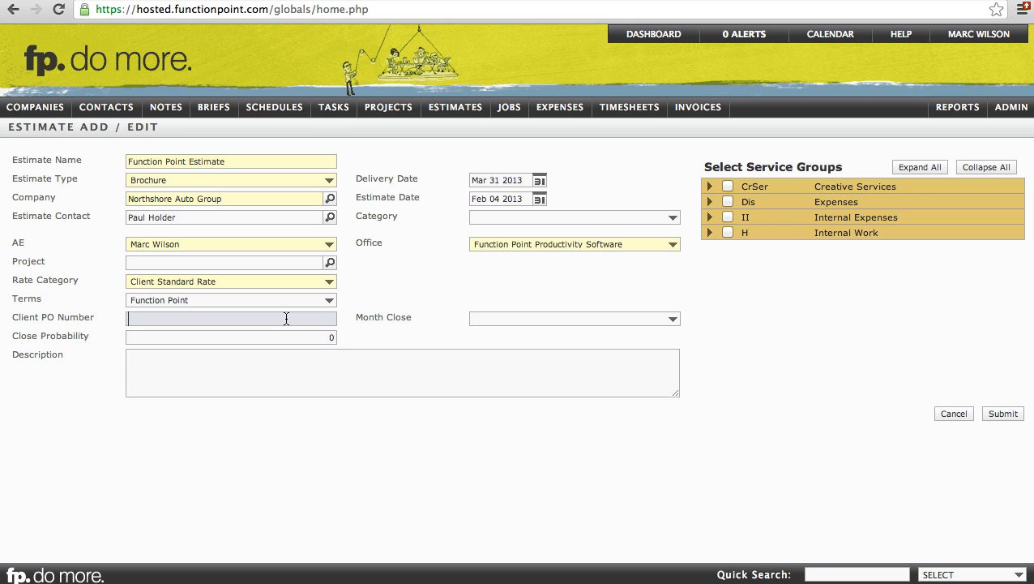
{"action": "left_click", "coordinate": [275, 265]}
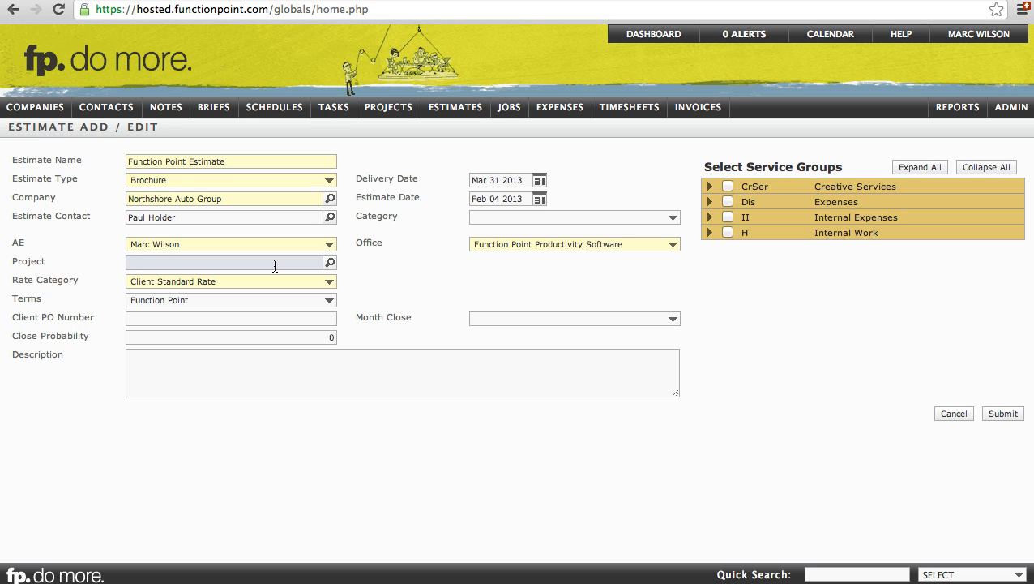
- Enter "Description of the estimate." as the estimate's description
{"action": "left_click", "coordinate": [265, 366]}
{"action": "type", "text": "De"}
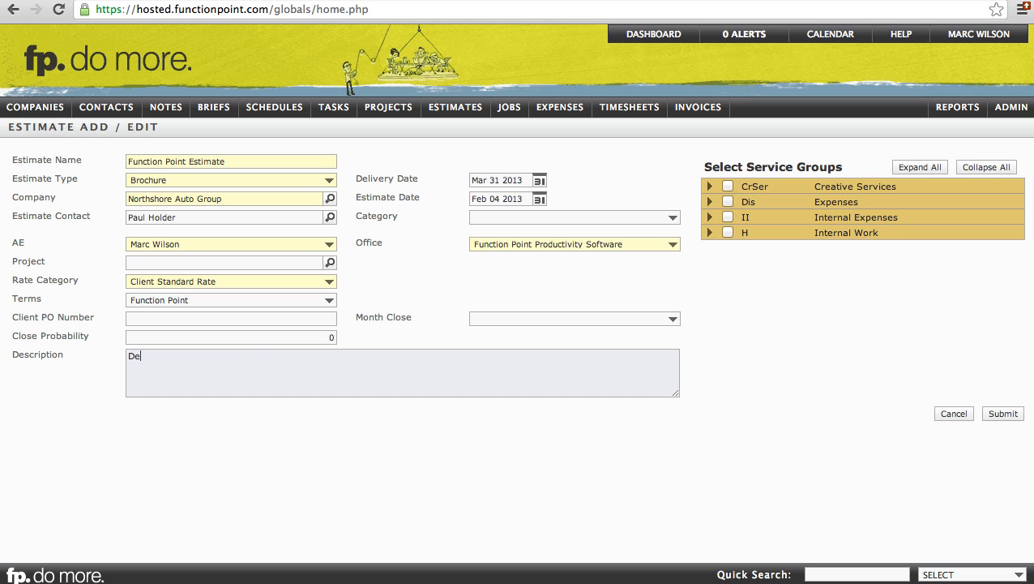
{"action": "type", "text": "scription of the estimat"}
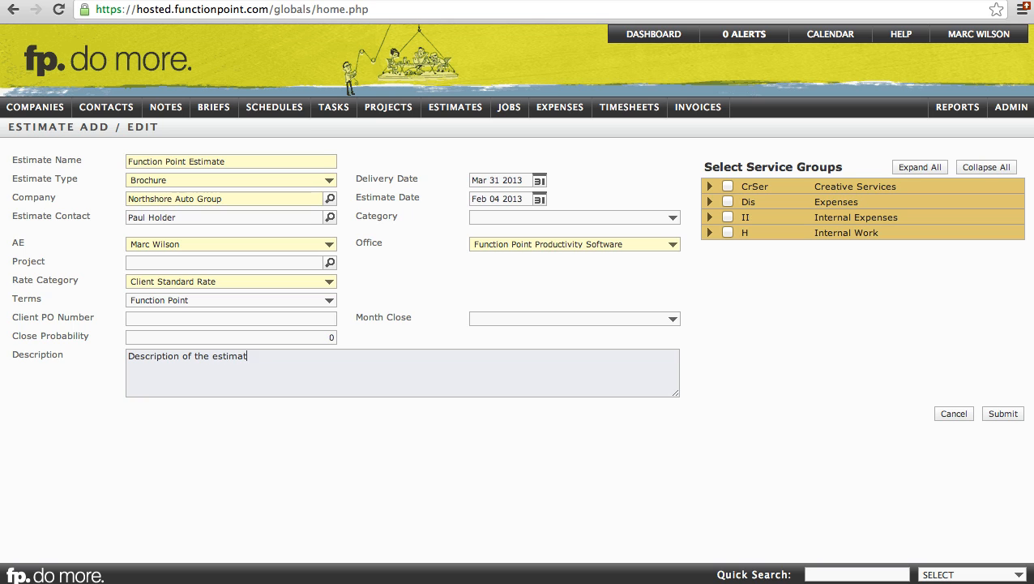
{"action": "type", "text": "e."}
{"action": "left_click", "coordinate": [438, 284]}
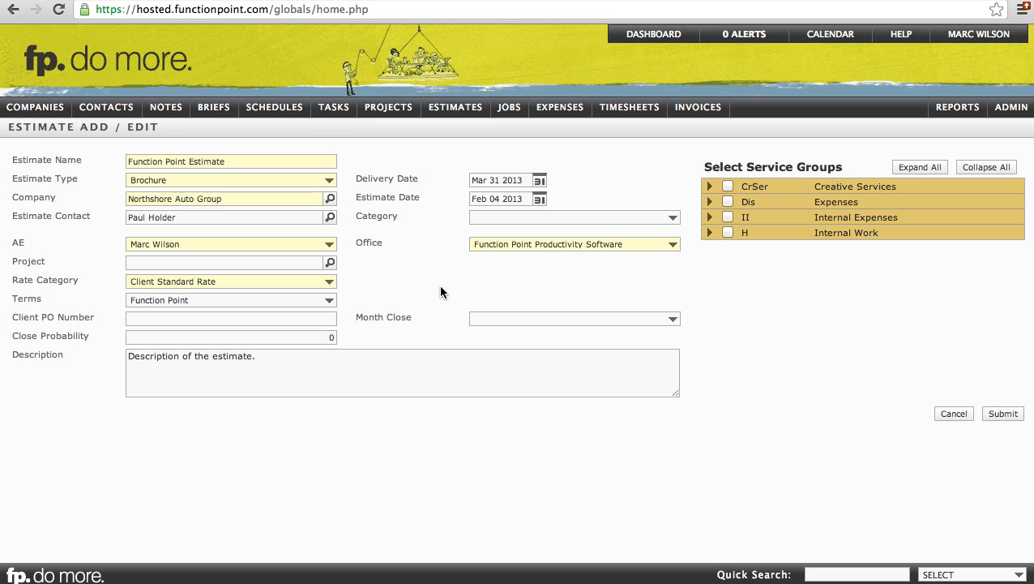
- Include Research, Sketching/Roughs, Copywriting/Editing, Design and Production from the Creative Services group
{"action": "left_click", "coordinate": [710, 187]}
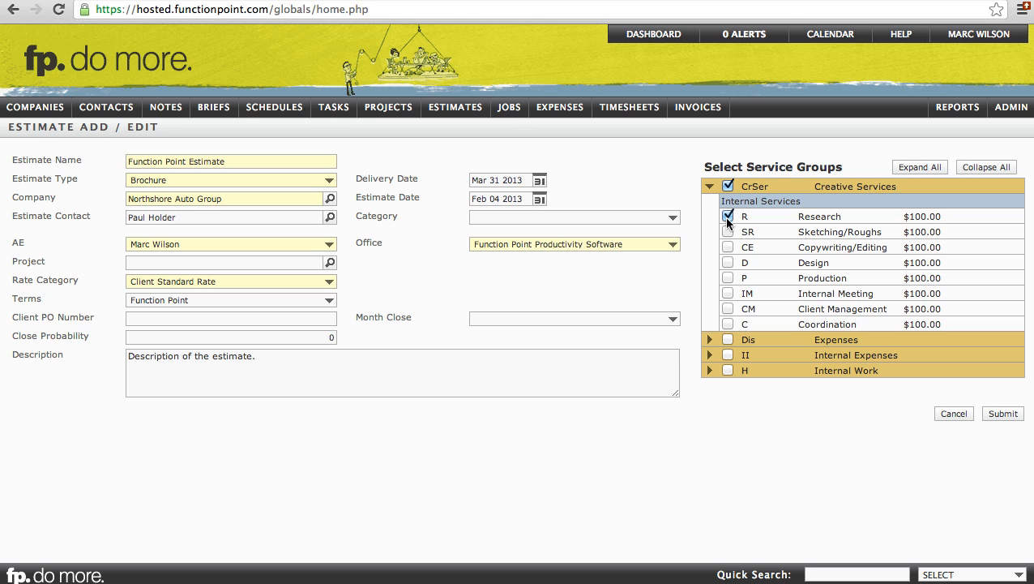
{"action": "left_click", "coordinate": [728, 247]}
{"action": "left_click", "coordinate": [728, 263]}
{"action": "left_click", "coordinate": [728, 278]}
- Include Photography from the Expenses group and submit the new estimate
{"action": "left_click", "coordinate": [710, 340]}
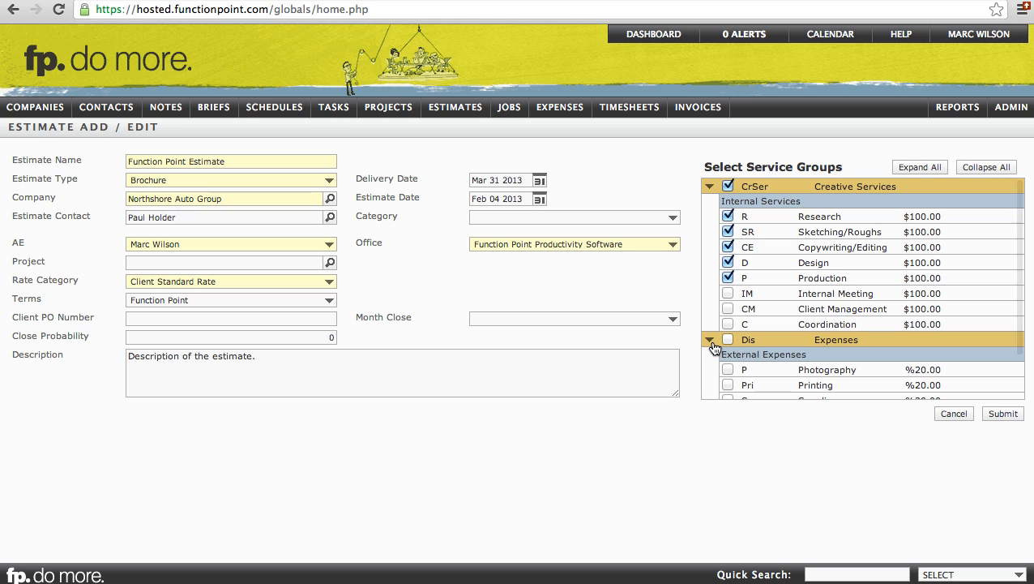
{"action": "left_click", "coordinate": [728, 370]}
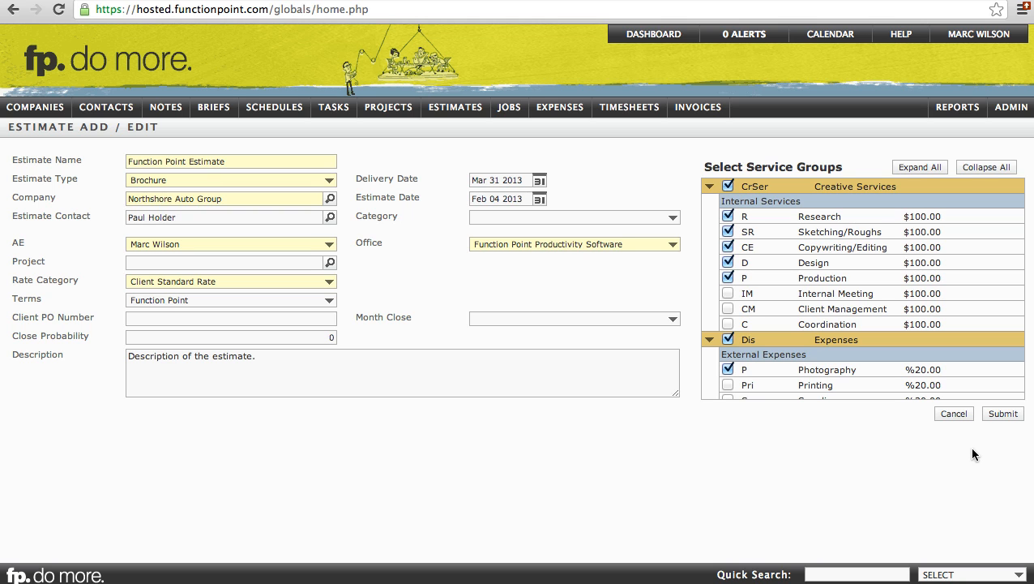
{"action": "left_click", "coordinate": [1003, 419]}
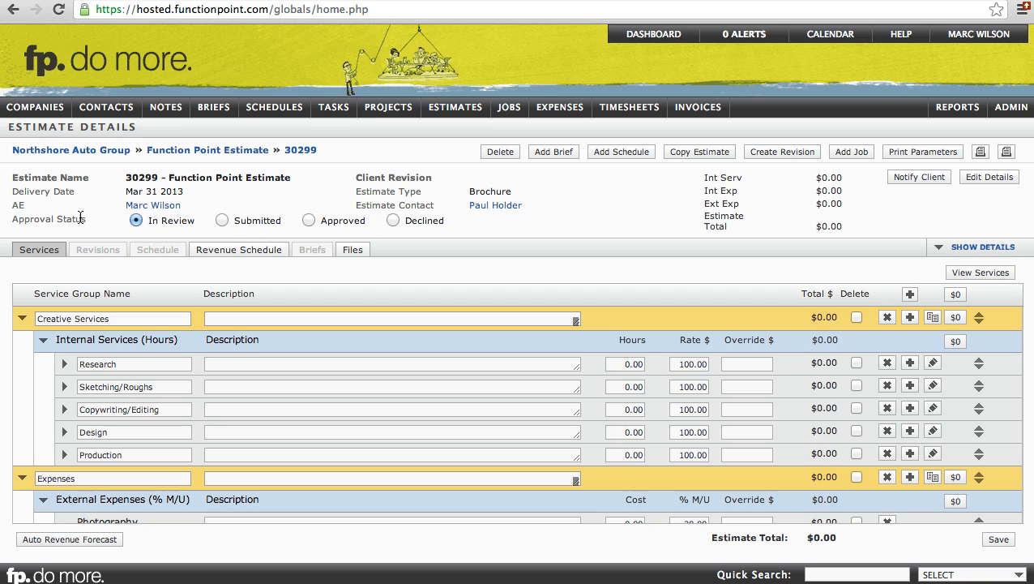
{"action": "left_click", "coordinate": [88, 318]}
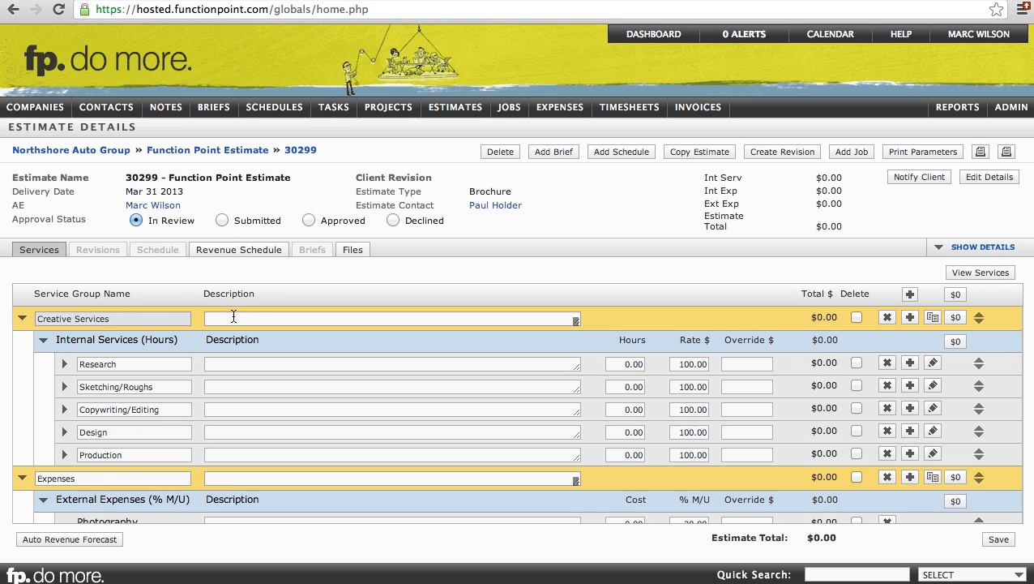
{"action": "left_click", "coordinate": [260, 317]}
{"action": "left_click", "coordinate": [596, 340]}
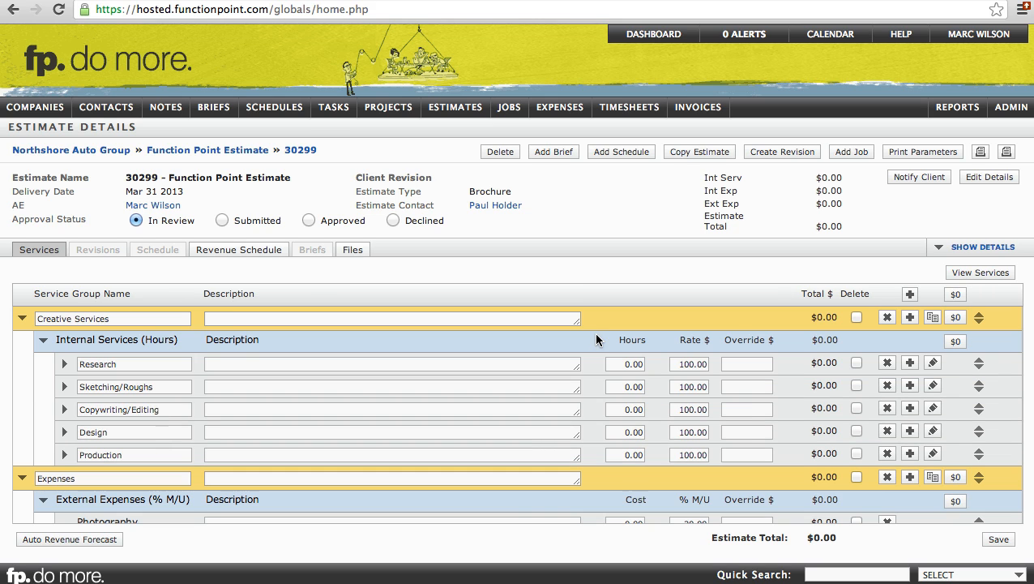
{"action": "left_click_drag", "start_coordinate": [577, 324], "coordinate": [586, 520]}
{"action": "left_click", "coordinate": [586, 520]}
- Rename the Research service under Creative Services to "Previous Job Research"
{"action": "left_click", "coordinate": [79, 363]}
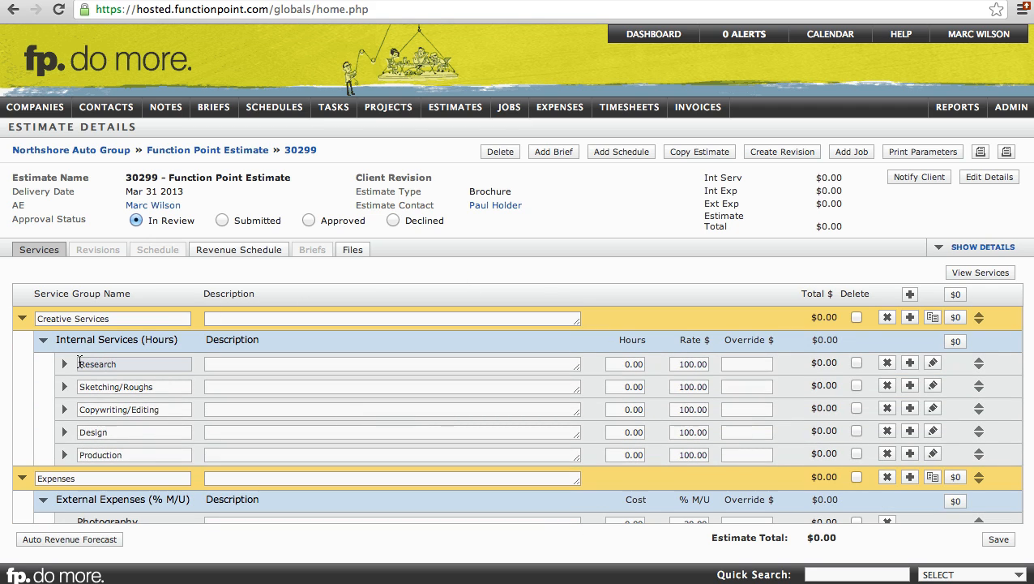
{"action": "type", "text": "Previous Job"}
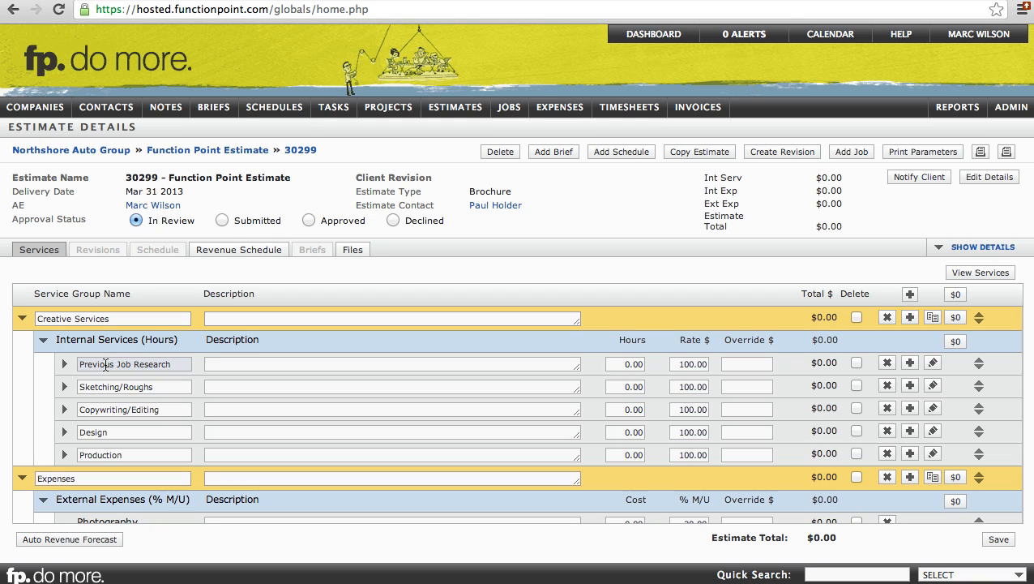
{"action": "left_click", "coordinate": [247, 336]}
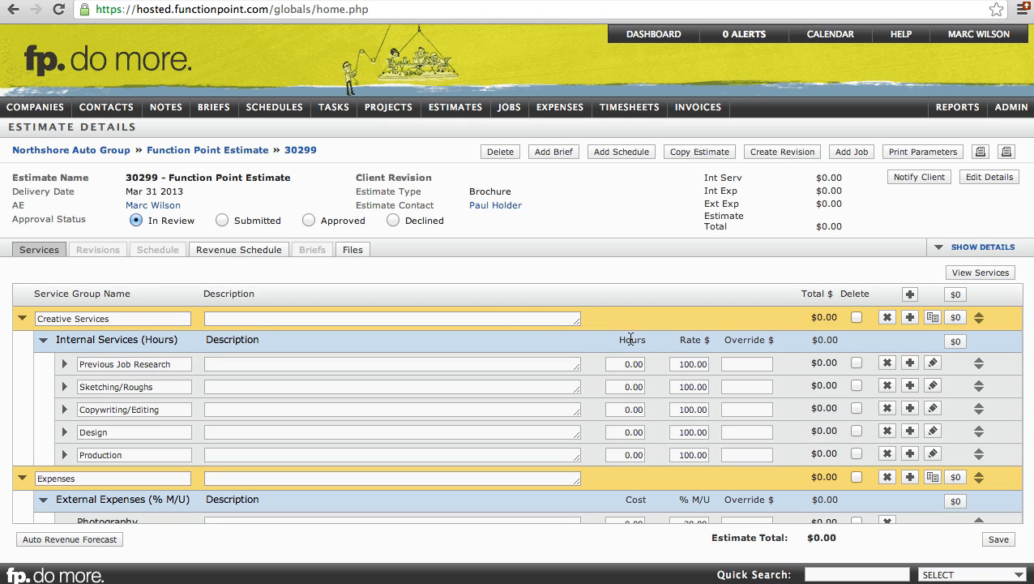
- Set the hours for the Previous Job Research service to 5
{"action": "left_click", "coordinate": [683, 364]}
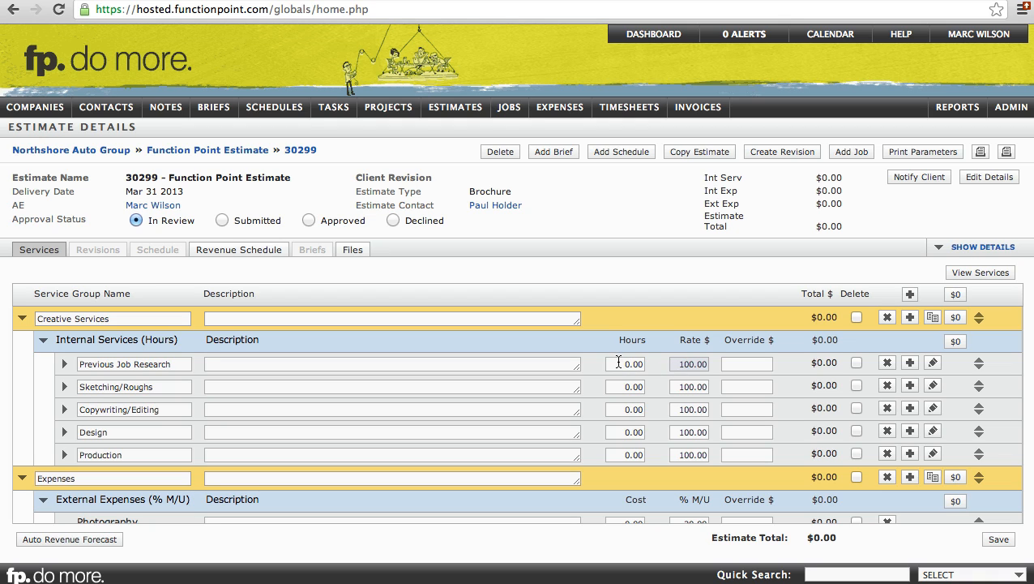
{"action": "left_click", "coordinate": [618, 363]}
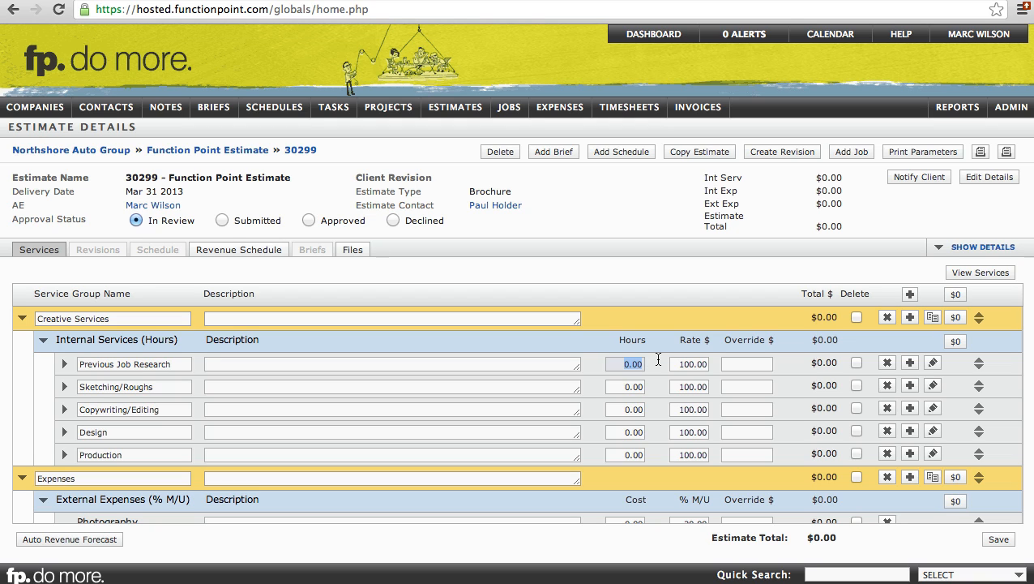
{"action": "type", "text": "5"}
{"action": "left_click", "coordinate": [647, 340]}
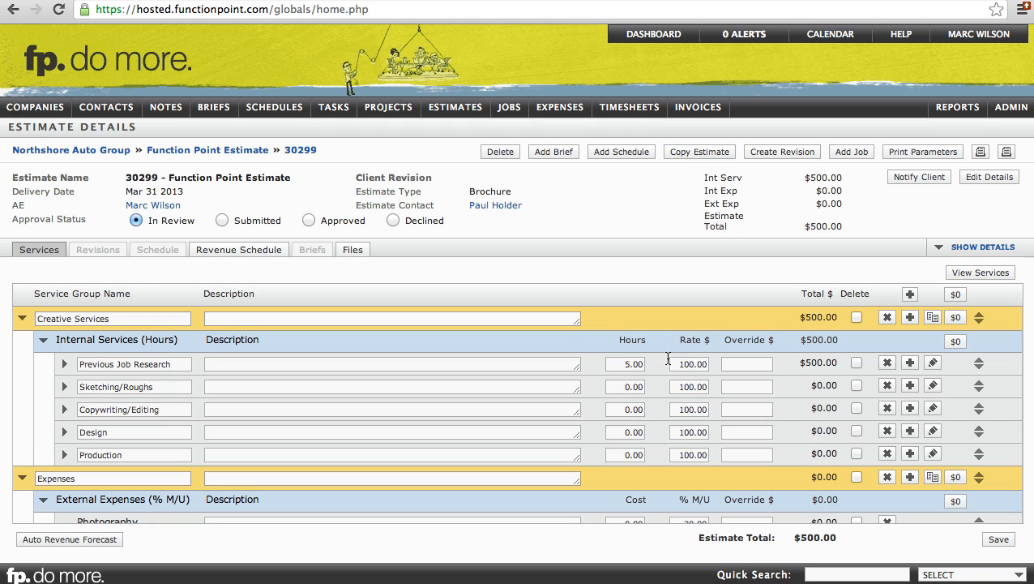
- Set the Sketching/Roughs service to 5 hours with an override amount of $1000
{"action": "left_click", "coordinate": [693, 364]}
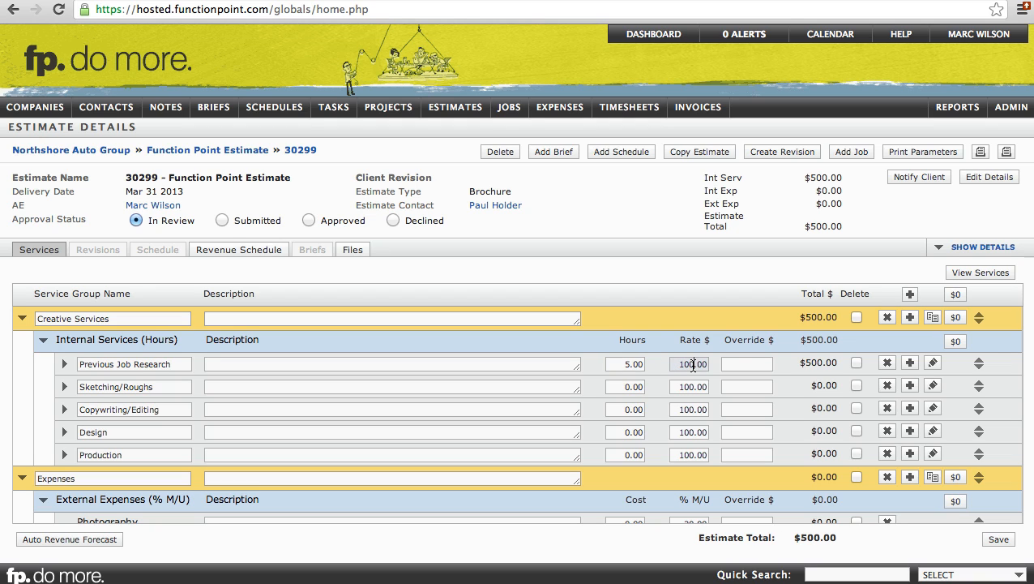
{"action": "left_click", "coordinate": [807, 366]}
{"action": "left_click", "coordinate": [639, 386]}
{"action": "type", "text": "5"}
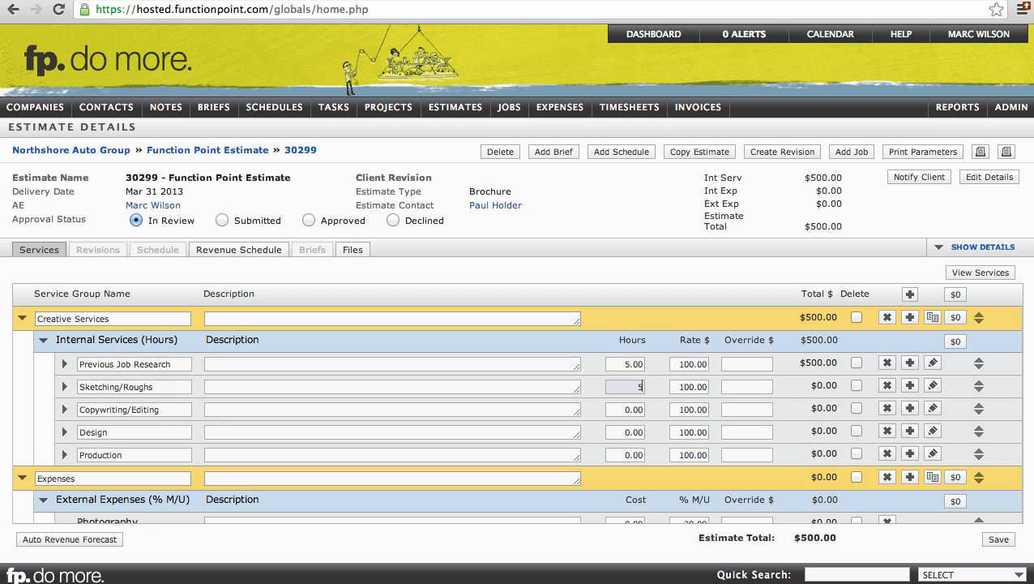
{"action": "left_click", "coordinate": [651, 388]}
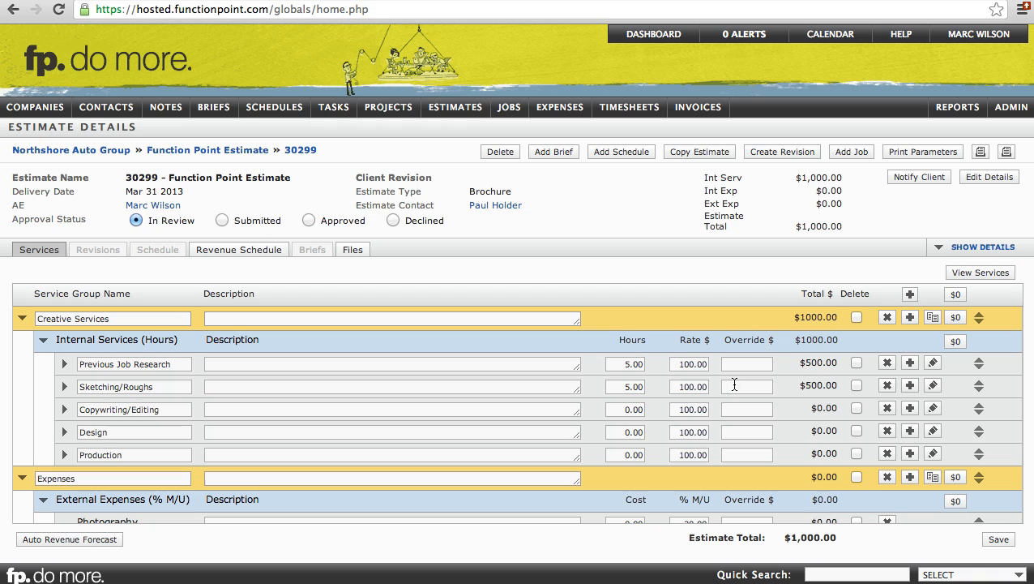
{"action": "left_click", "coordinate": [735, 385]}
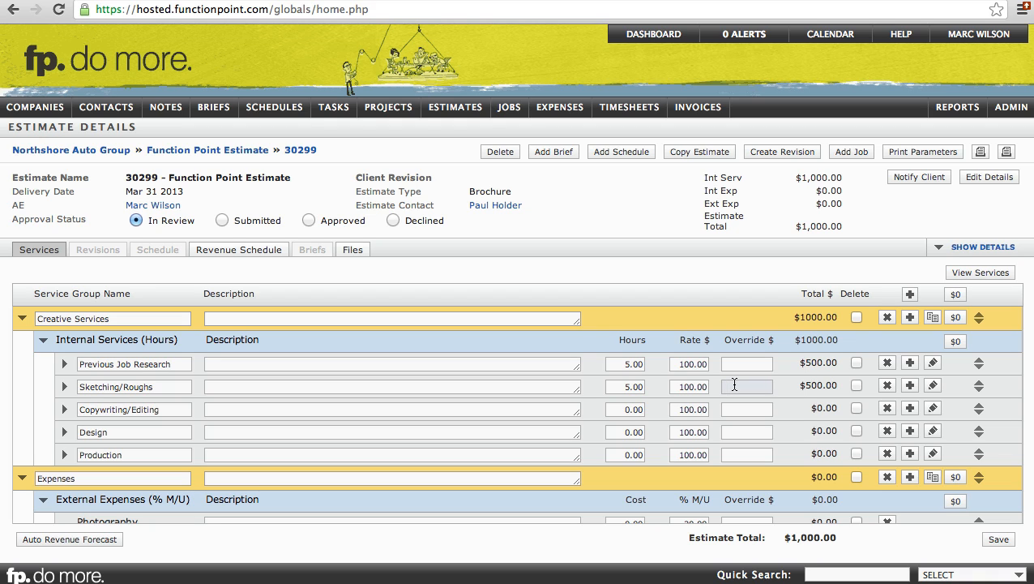
{"action": "type", "text": "1000"}
{"action": "left_click", "coordinate": [768, 349]}
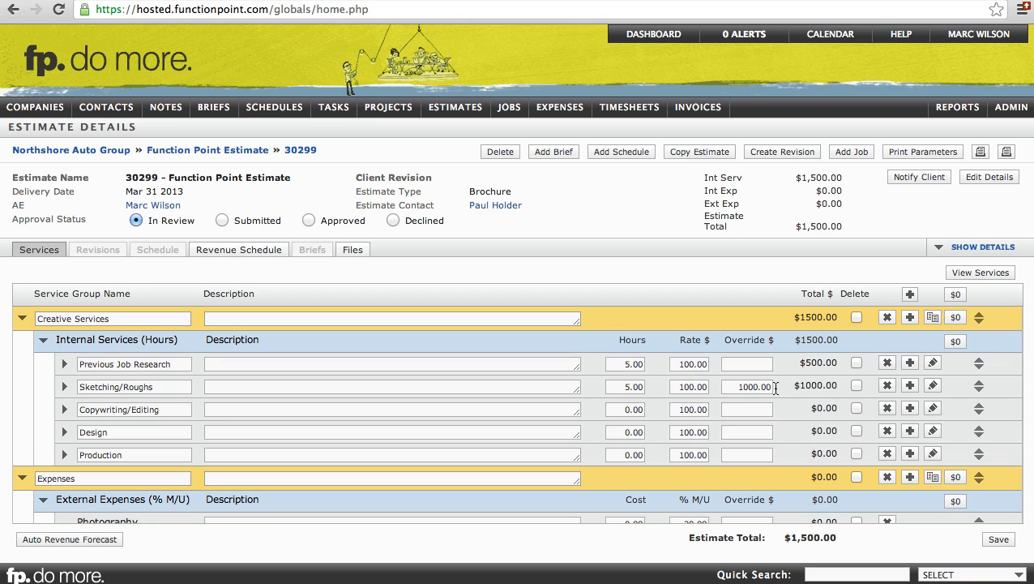
- Set the Copywriting/Editing service to 15 hours at a rate of $125
{"action": "left_click", "coordinate": [619, 409]}
{"action": "left_click_drag", "start_coordinate": [618, 410], "coordinate": [646, 410]}
{"action": "type", "text": "15"}
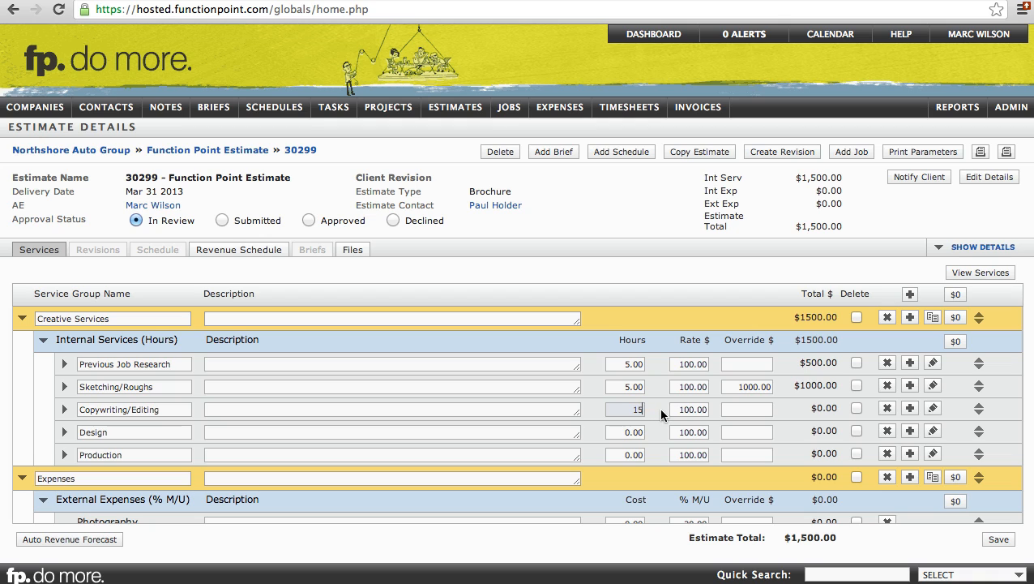
{"action": "left_click", "coordinate": [679, 409]}
{"action": "left_click_drag", "start_coordinate": [680, 409], "coordinate": [711, 409]}
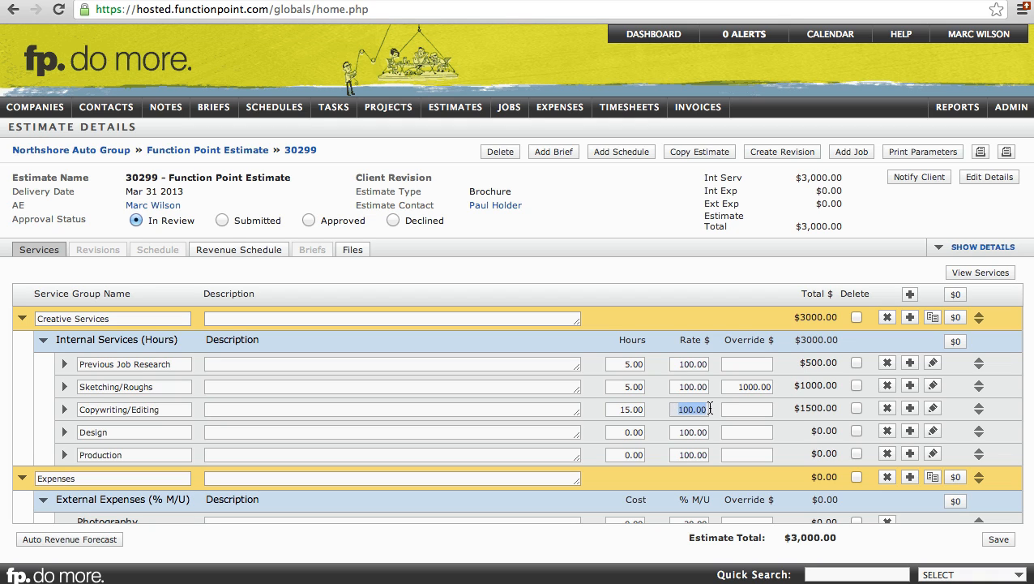
{"action": "type", "text": "125"}
{"action": "key", "text": "Return"}
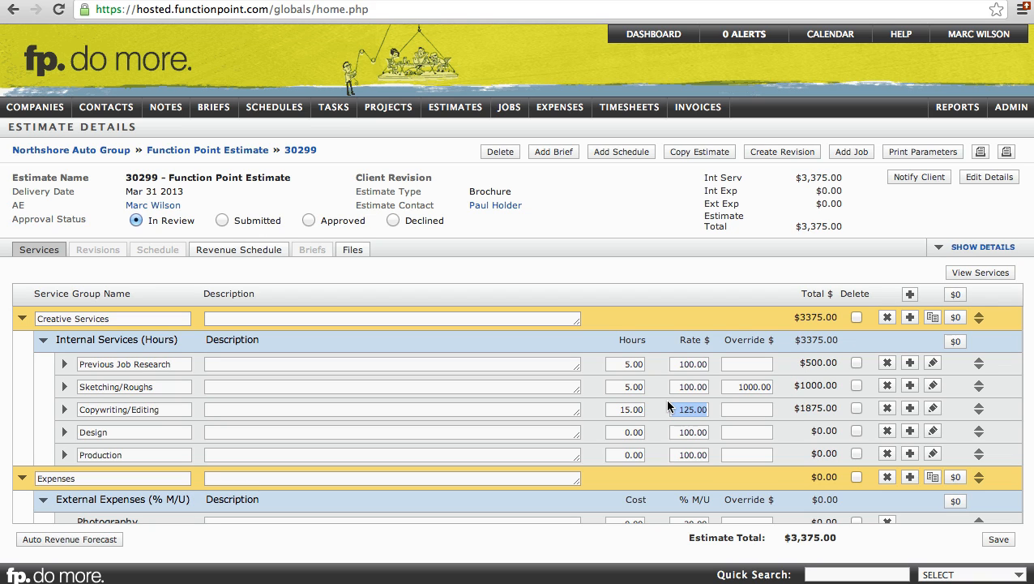
{"action": "left_click", "coordinate": [658, 403]}
- Add two staff lines under the Design service, assigning the second listed project manager and the first listed senior designer
{"action": "left_click", "coordinate": [911, 432]}
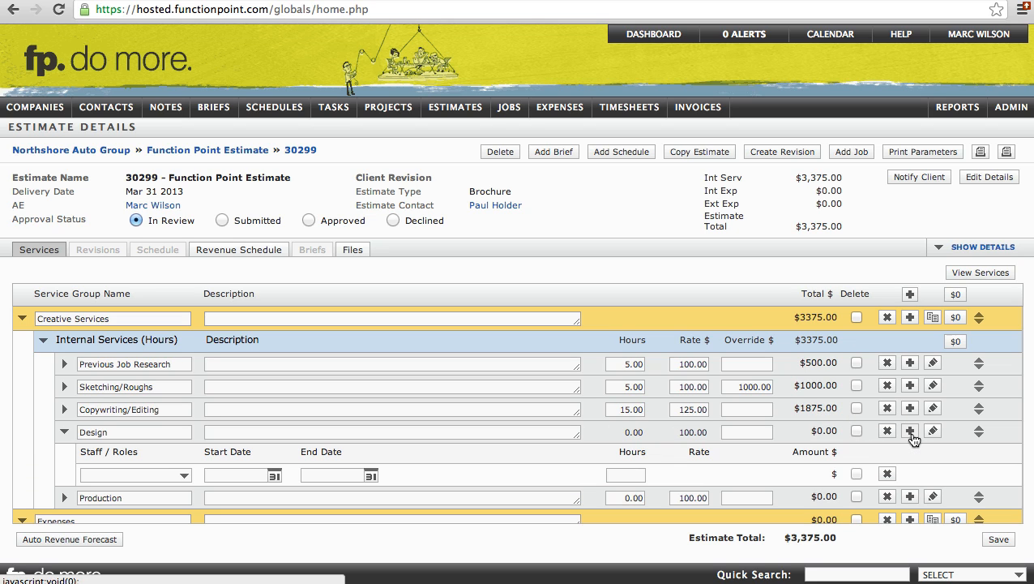
{"action": "left_click", "coordinate": [911, 435]}
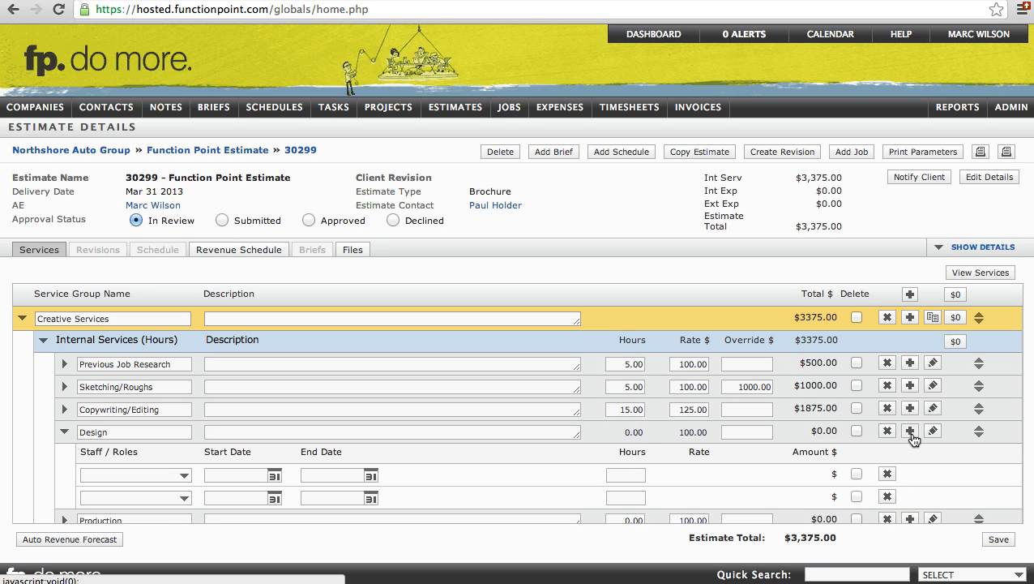
{"action": "left_click", "coordinate": [111, 475]}
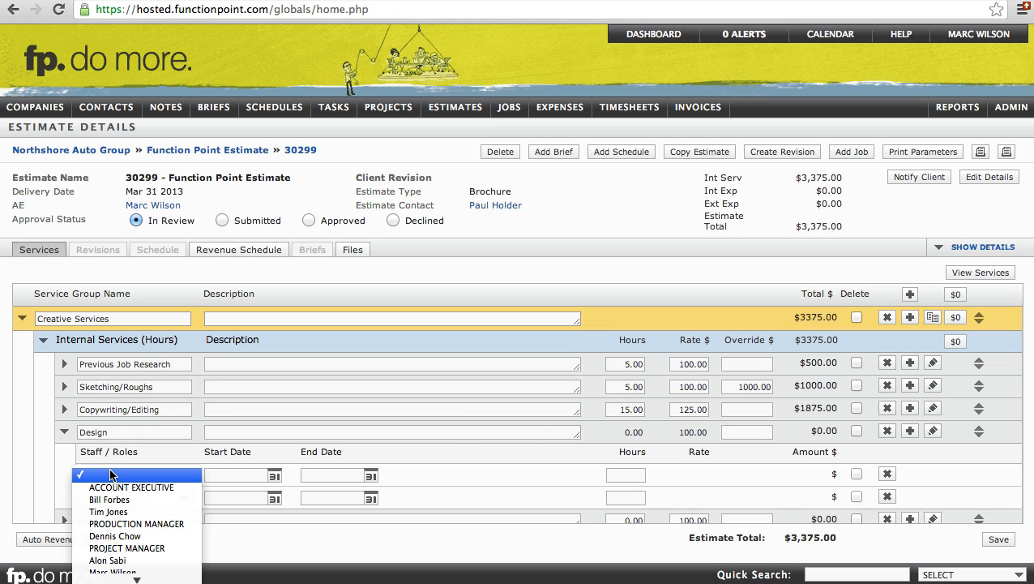
{"action": "scroll", "coordinate": [112, 476], "scroll_direction": "down", "scroll_amount": 3}
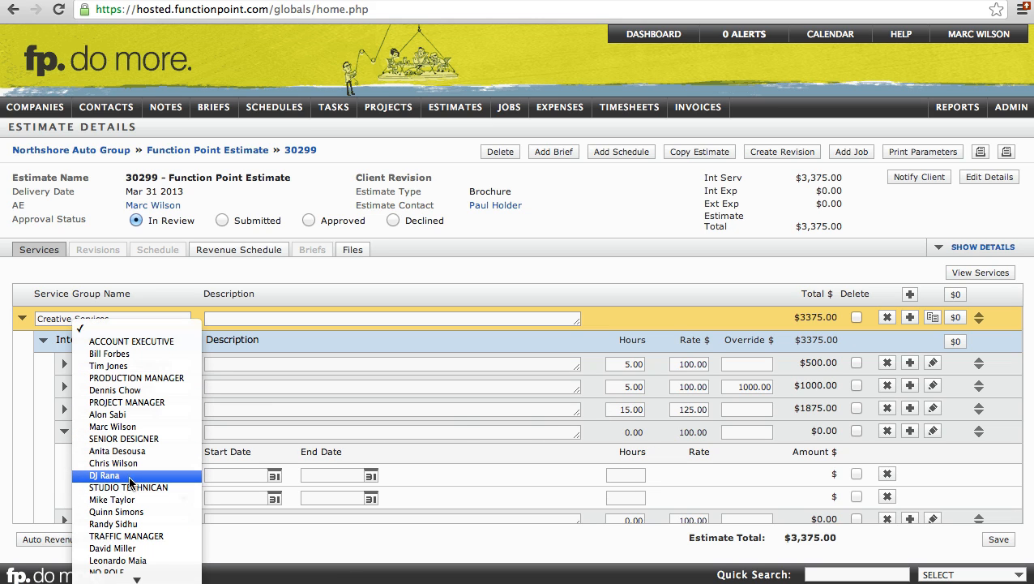
{"action": "left_click", "coordinate": [123, 426]}
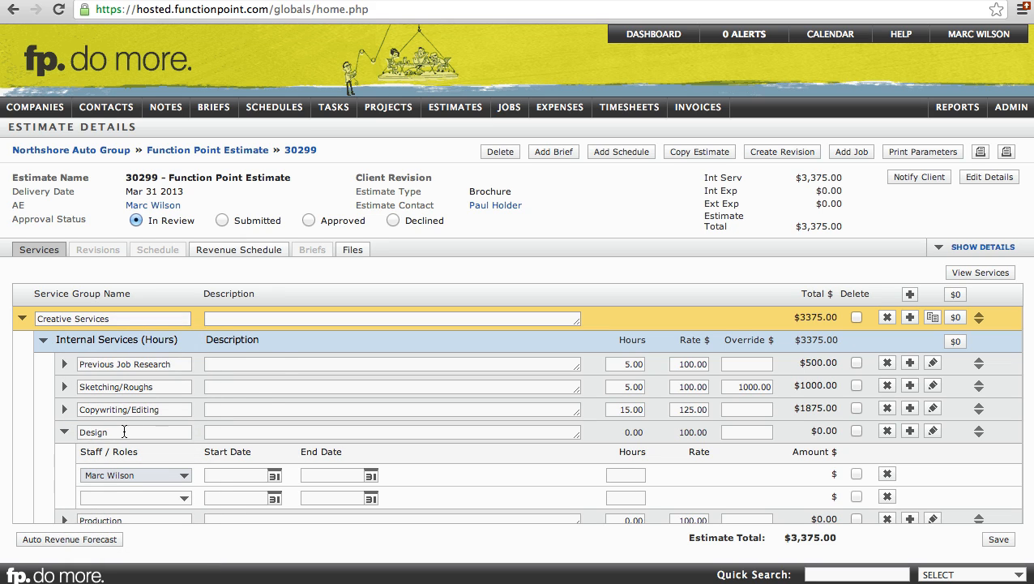
{"action": "left_click", "coordinate": [123, 498]}
{"action": "scroll", "coordinate": [124, 498], "scroll_direction": "down", "scroll_amount": 5}
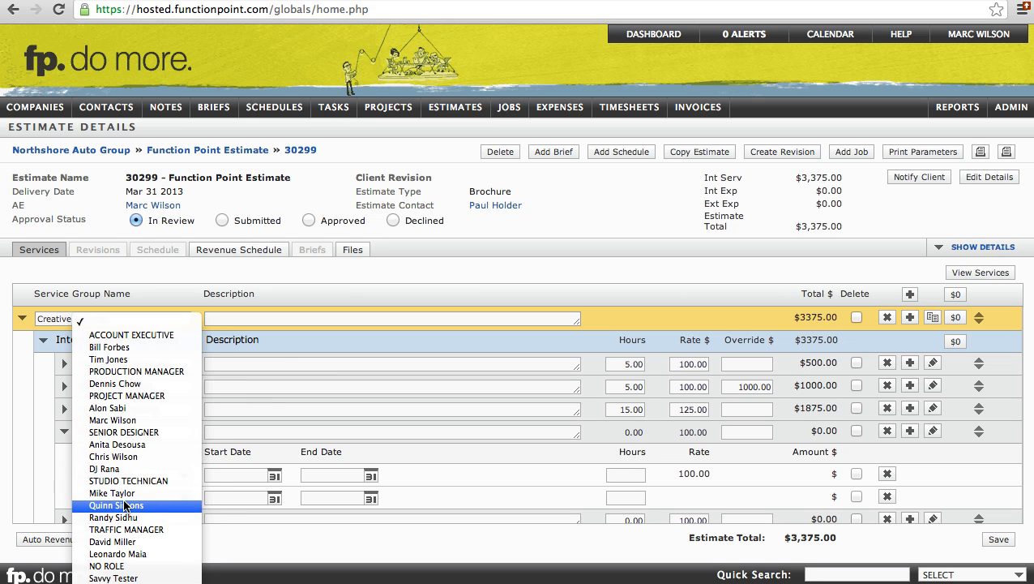
{"action": "left_click", "coordinate": [127, 446]}
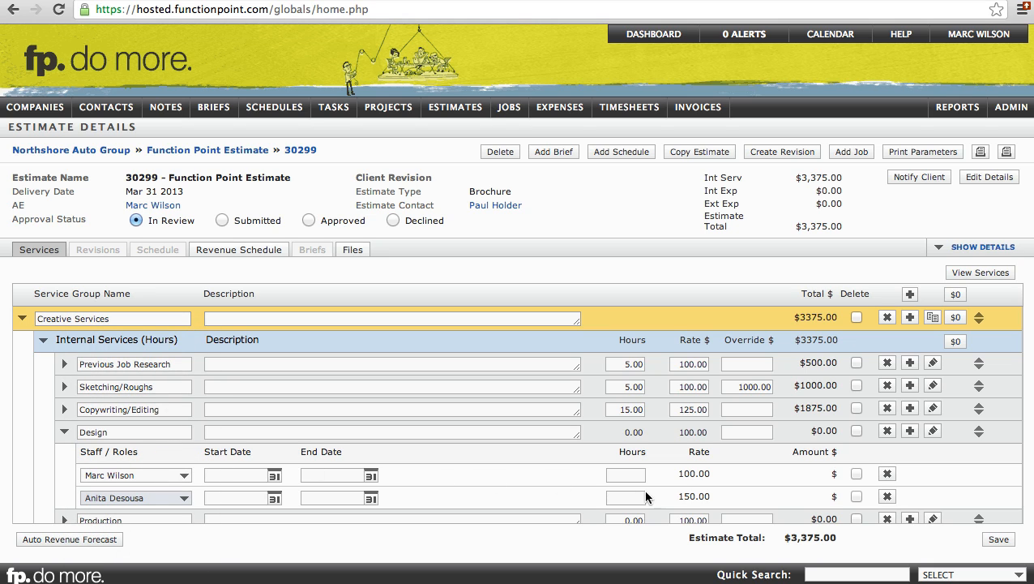
- Set the hours to 10 for each of the two staff members under Design
{"action": "left_click_drag", "start_coordinate": [678, 474], "coordinate": [704, 495]}
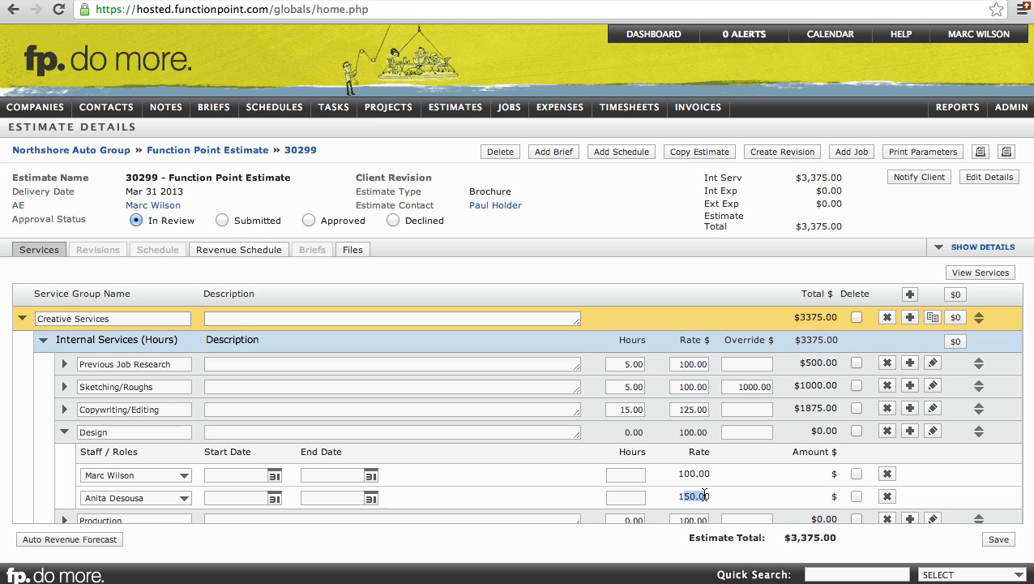
{"action": "left_click", "coordinate": [613, 474]}
{"action": "type", "text": "10"}
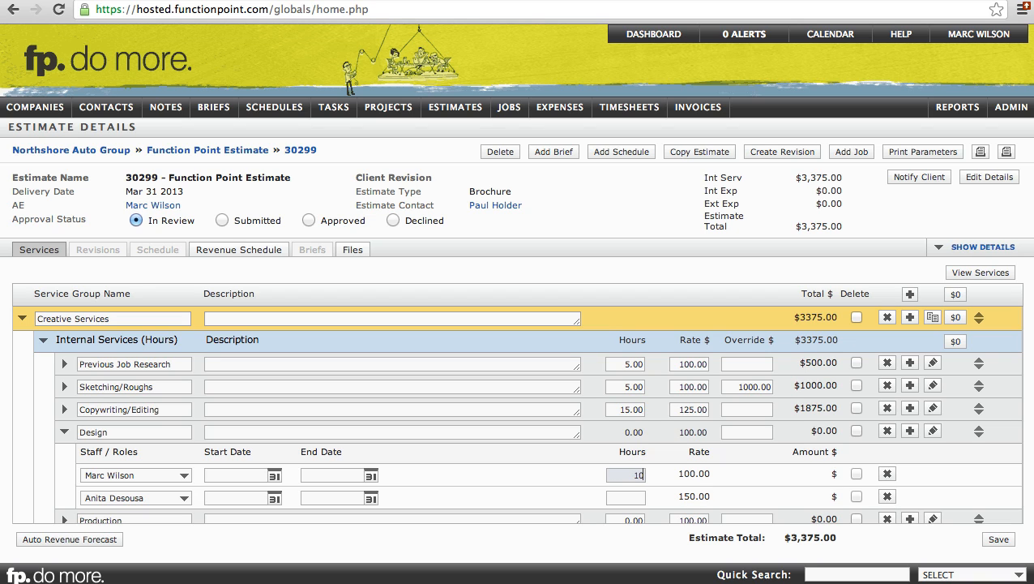
{"action": "left_click", "coordinate": [612, 489]}
{"action": "type", "text": "10"}
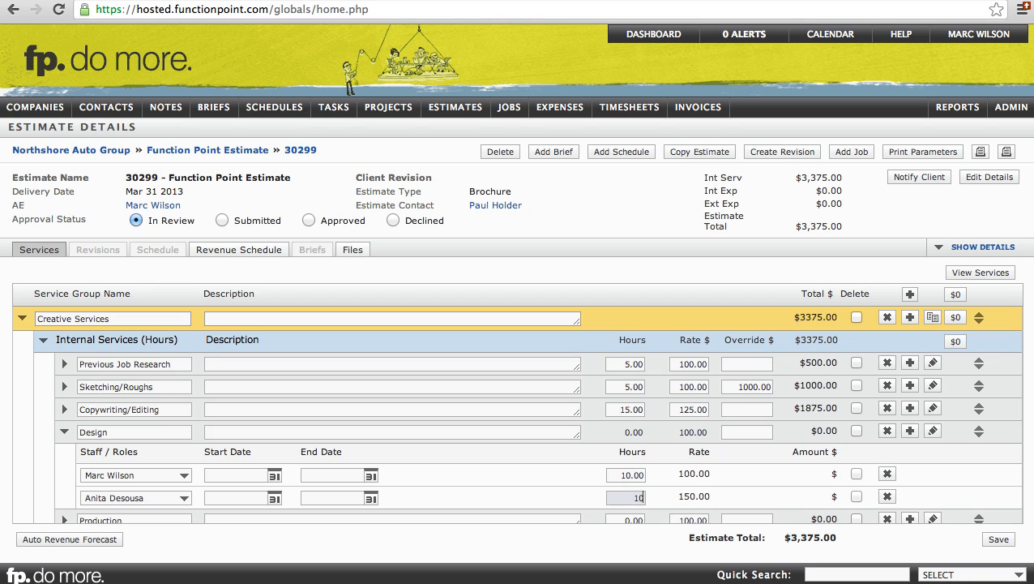
{"action": "left_click", "coordinate": [676, 476]}
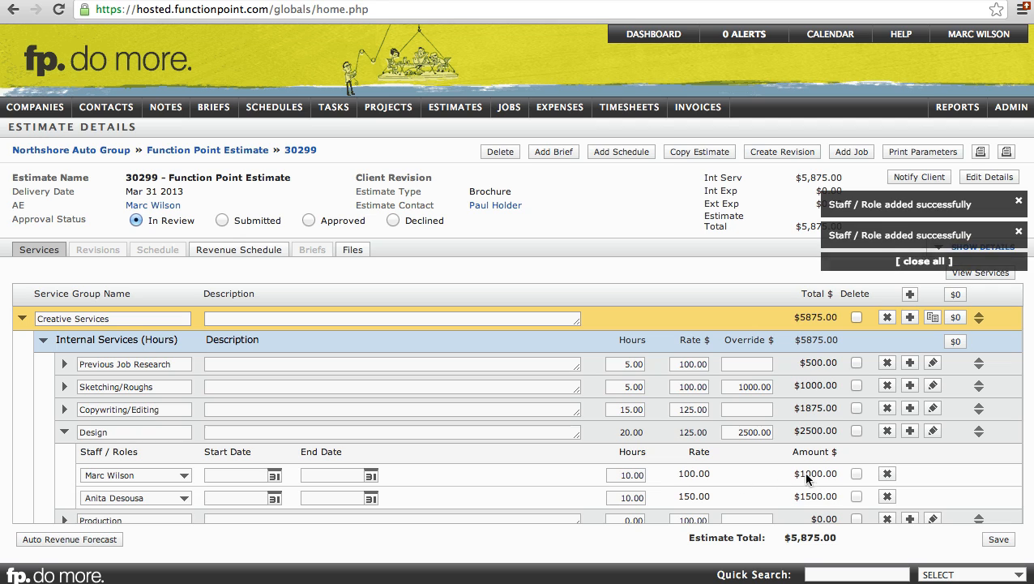
- Add a staff line under the Production service with the STUDIO TECHNICAN role and 10 hours
{"action": "scroll", "coordinate": [821, 478], "scroll_direction": "down", "scroll_amount": 1}
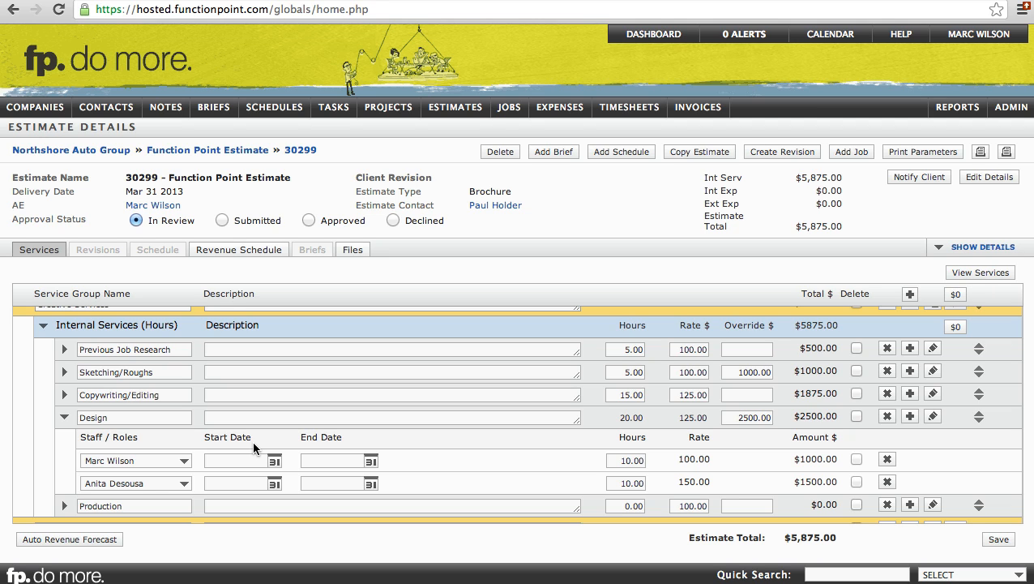
{"action": "scroll", "coordinate": [524, 435], "scroll_direction": "down", "scroll_amount": 3}
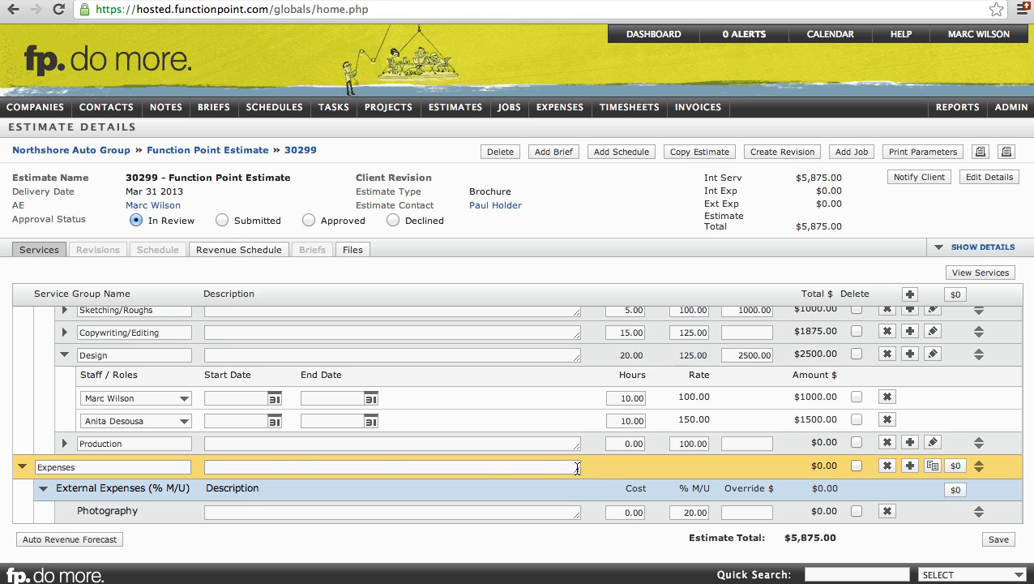
{"action": "left_click", "coordinate": [158, 446]}
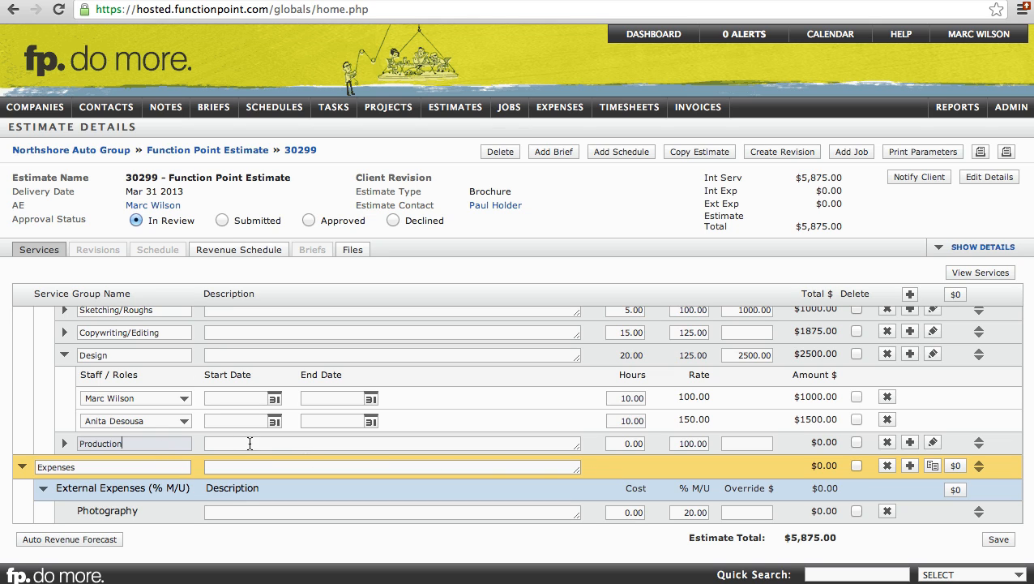
{"action": "left_click", "coordinate": [910, 442]}
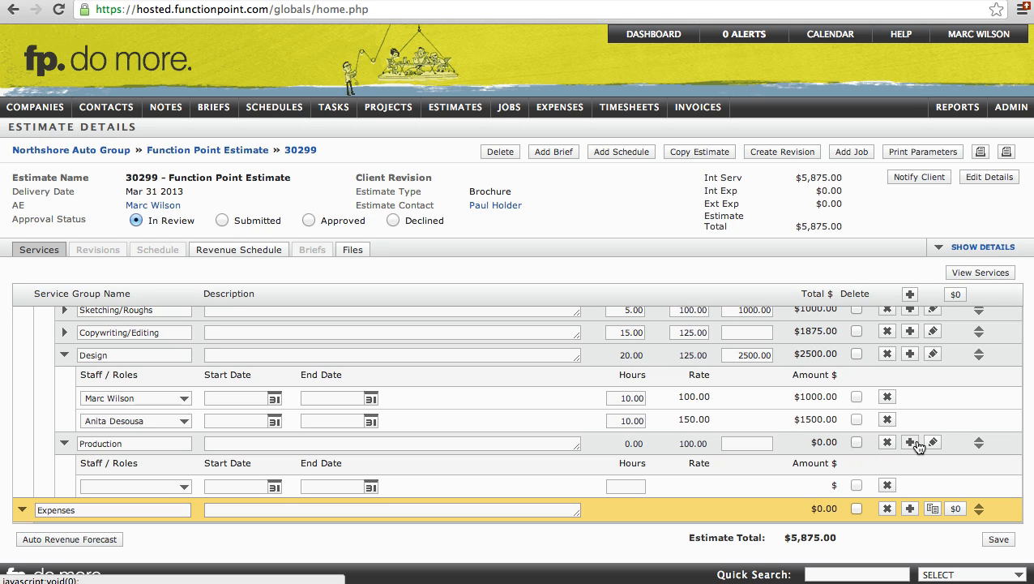
{"action": "left_click", "coordinate": [183, 487]}
{"action": "scroll", "coordinate": [185, 496], "scroll_direction": "down", "scroll_amount": 5}
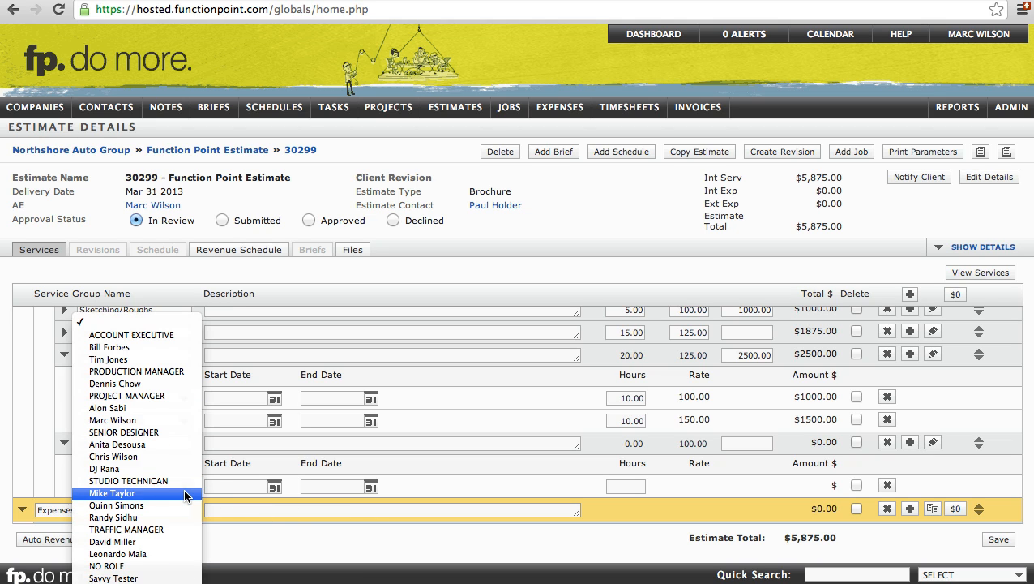
{"action": "left_click", "coordinate": [140, 482]}
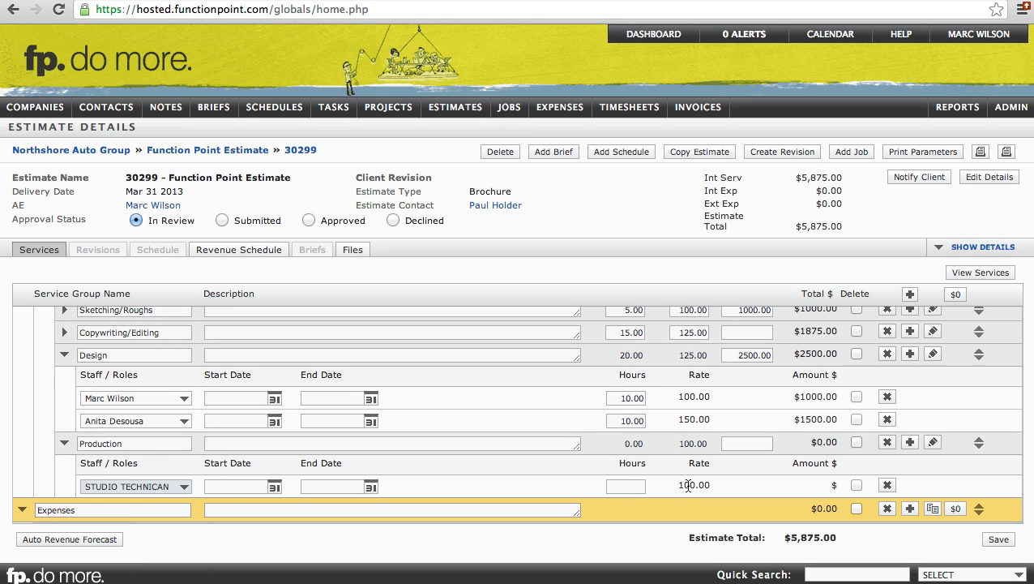
{"action": "left_click", "coordinate": [635, 486]}
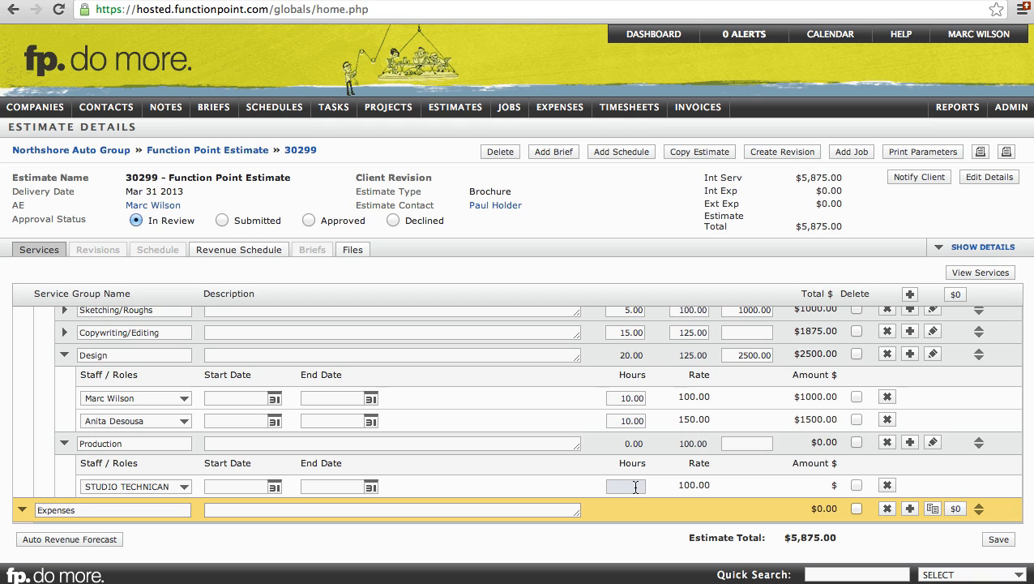
{"action": "type", "text": "10"}
{"action": "left_click", "coordinate": [657, 471]}
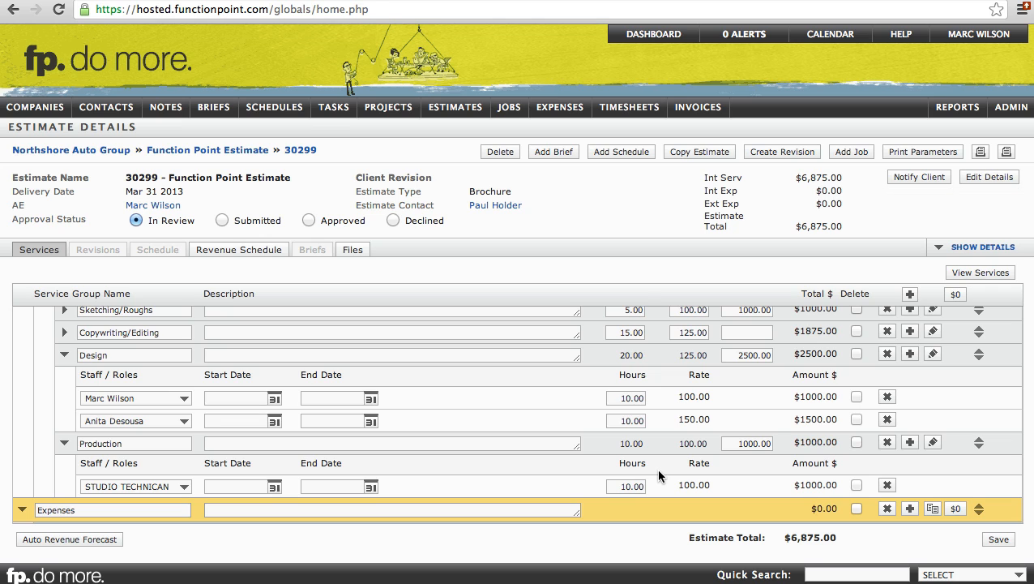
- Set the Photography expense to a cost of $2000 with a 25% markup, and save the estimate
{"action": "scroll", "coordinate": [656, 468], "scroll_direction": "down", "scroll_amount": 3}
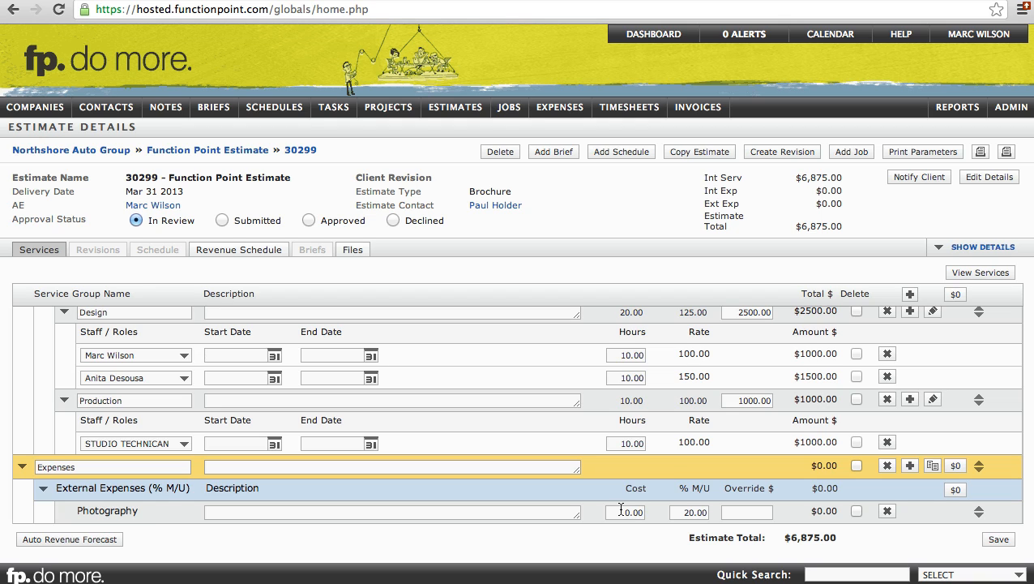
{"action": "left_click", "coordinate": [621, 512]}
{"action": "type", "text": "2000"}
{"action": "left_click", "coordinate": [670, 488]}
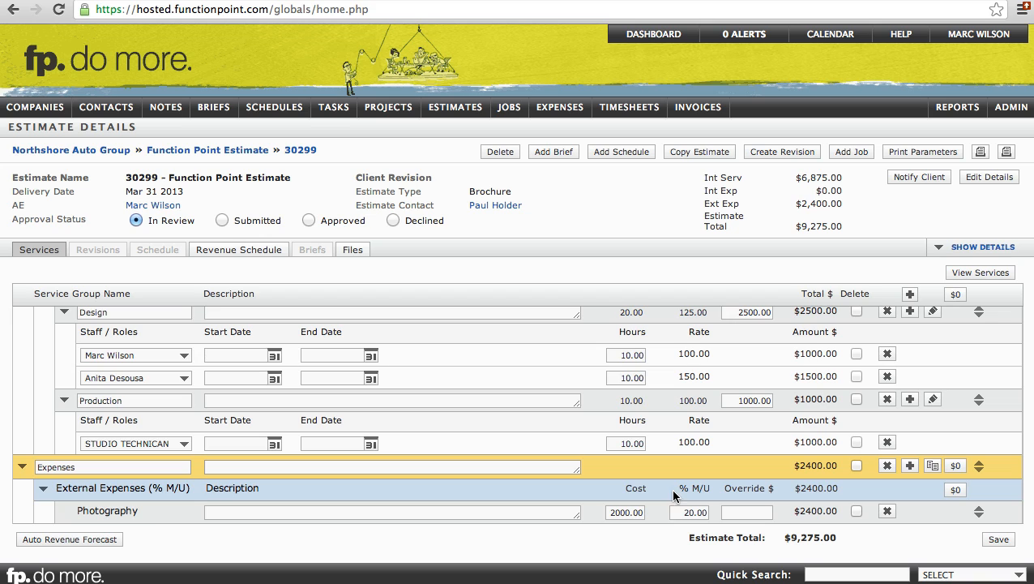
{"action": "left_click", "coordinate": [687, 511]}
{"action": "left_click_drag", "start_coordinate": [684, 511], "coordinate": [715, 511]}
{"action": "type", "text": "25"}
{"action": "left_click", "coordinate": [725, 466]}
{"action": "left_click", "coordinate": [999, 540]}
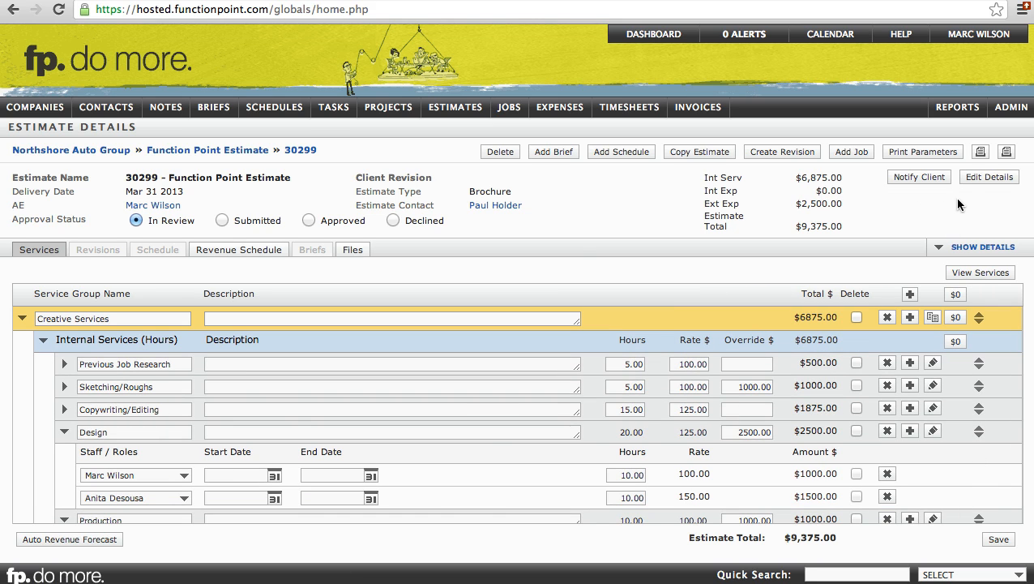
- Open the estimate's printout, review its scope of work, costs and terms, and return to the estimate details
{"action": "left_click", "coordinate": [981, 156]}
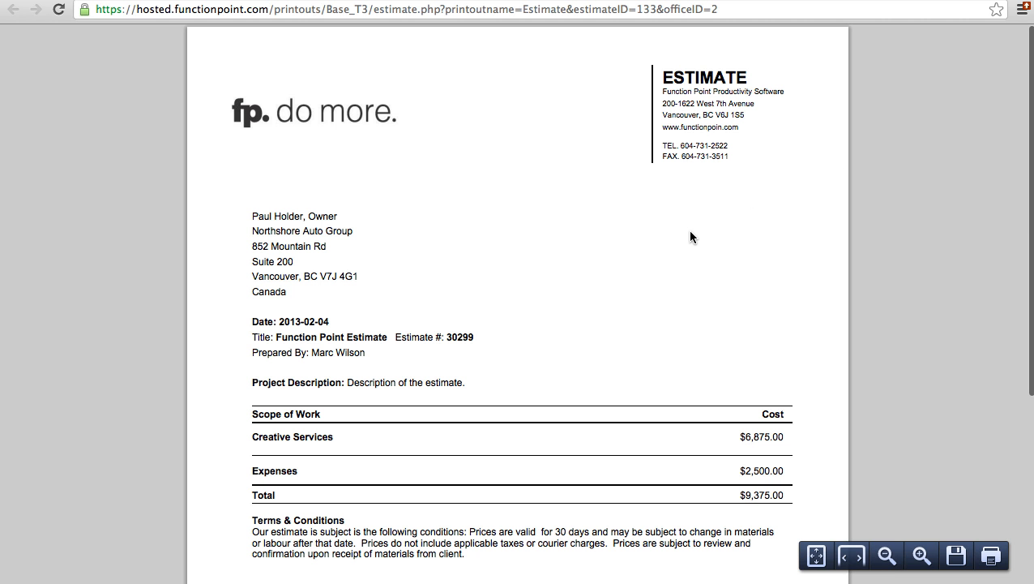
{"action": "scroll", "coordinate": [688, 231], "scroll_direction": "down", "scroll_amount": 3}
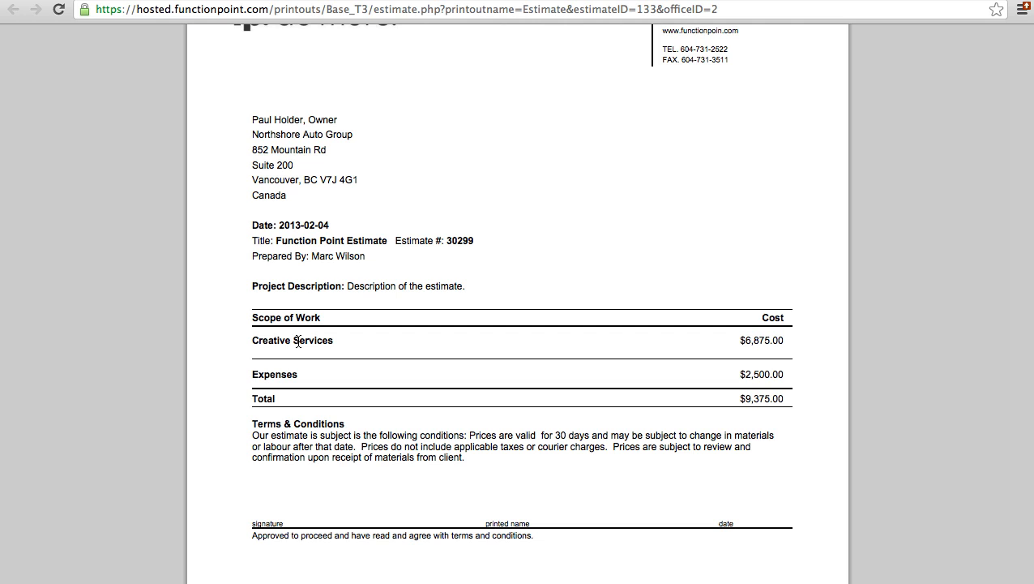
{"action": "left_click", "coordinate": [400, 1]}
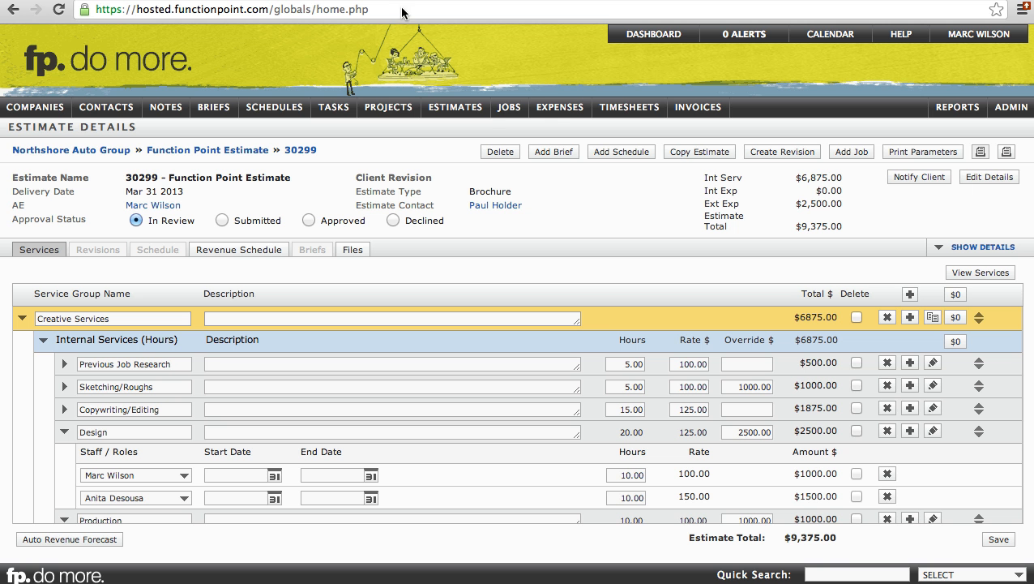
- Set the estimate's print parameters to print checked services under service groups and service totals, but not service group totals
{"action": "left_click", "coordinate": [904, 160]}
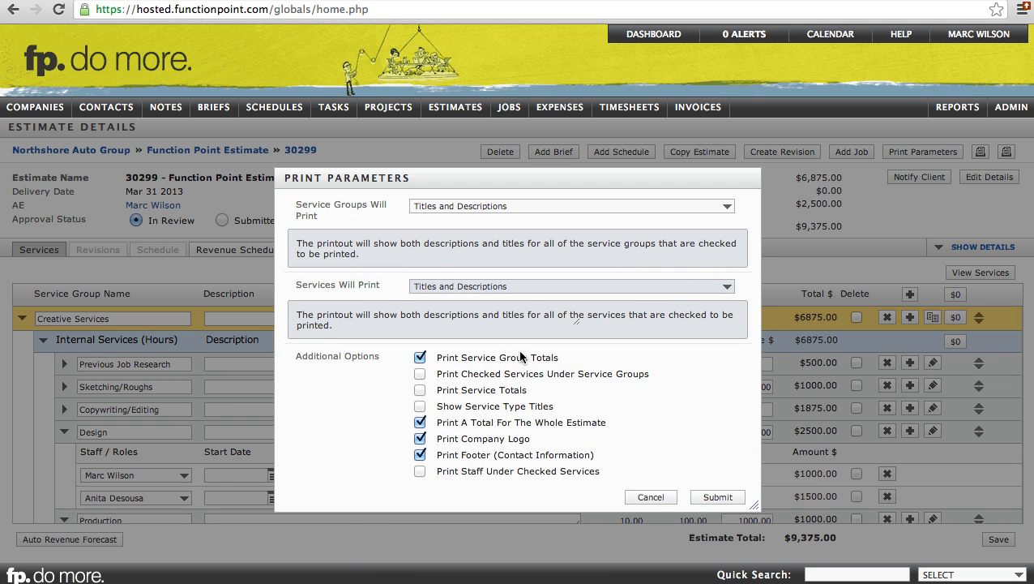
{"action": "left_click", "coordinate": [420, 374]}
{"action": "left_click", "coordinate": [420, 389]}
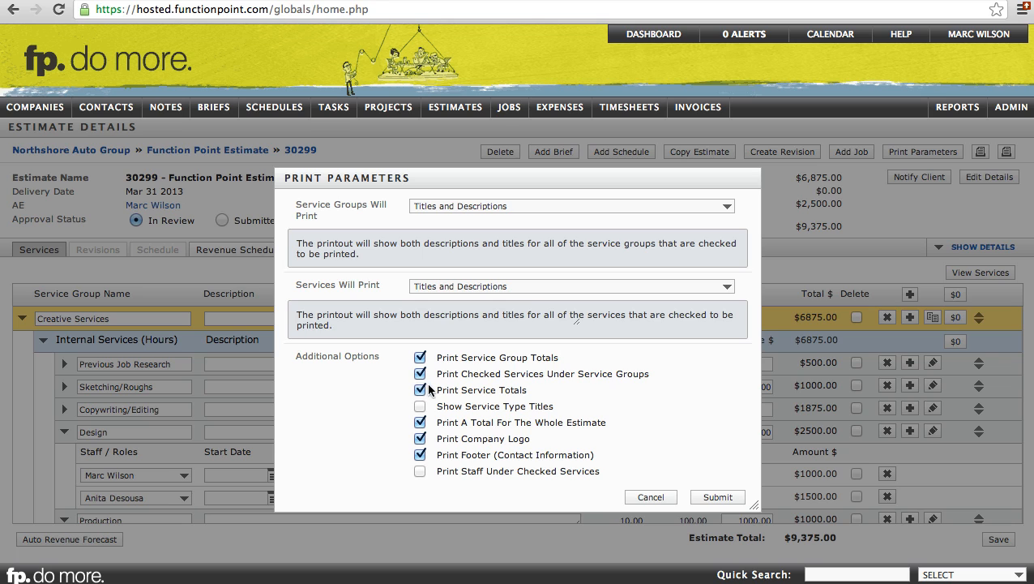
{"action": "left_click", "coordinate": [421, 357]}
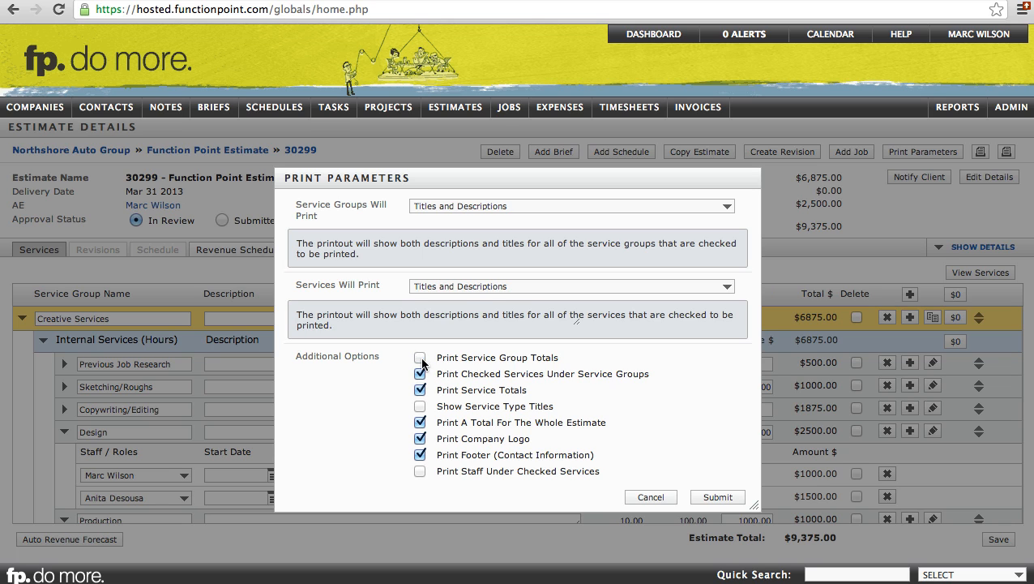
{"action": "left_click", "coordinate": [476, 286]}
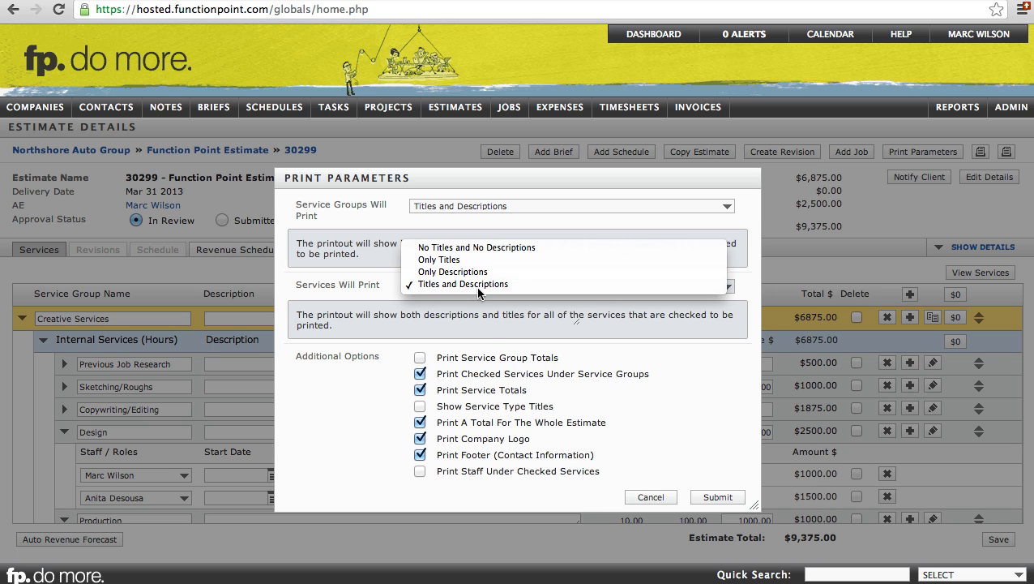
{"action": "left_click", "coordinate": [485, 327]}
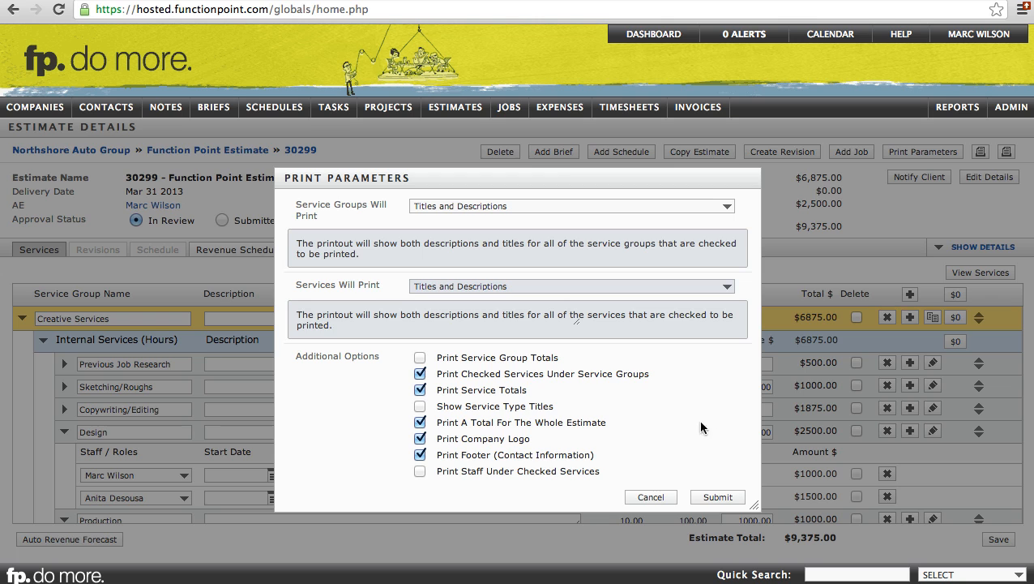
{"action": "left_click", "coordinate": [718, 496]}
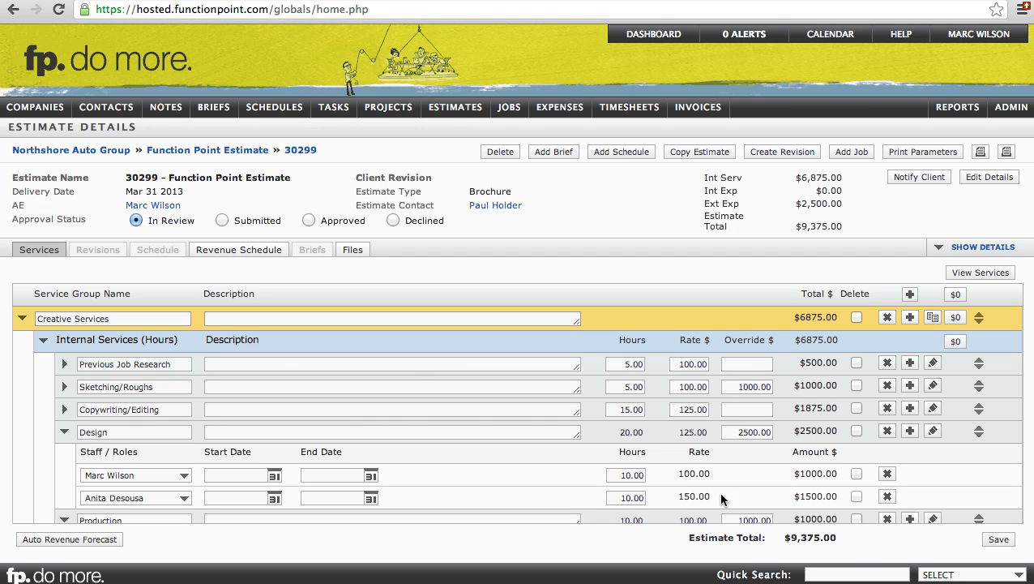
- Open the estimate's printout, review the individual service costs and terms, and return to the estimate details
{"action": "left_click", "coordinate": [979, 154]}
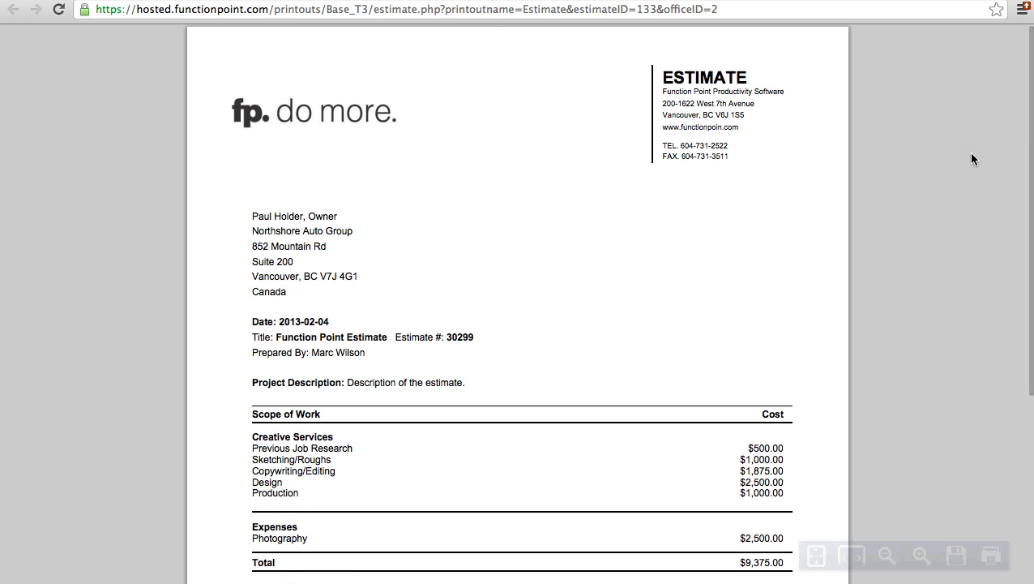
{"action": "scroll", "coordinate": [856, 265], "scroll_direction": "down", "scroll_amount": 3}
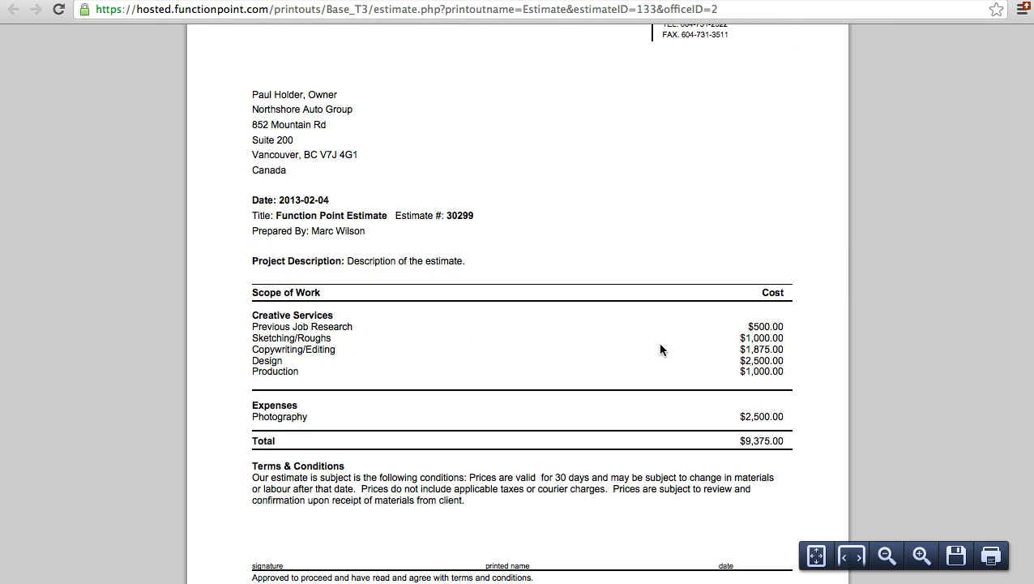
{"action": "key", "text": "super+w"}
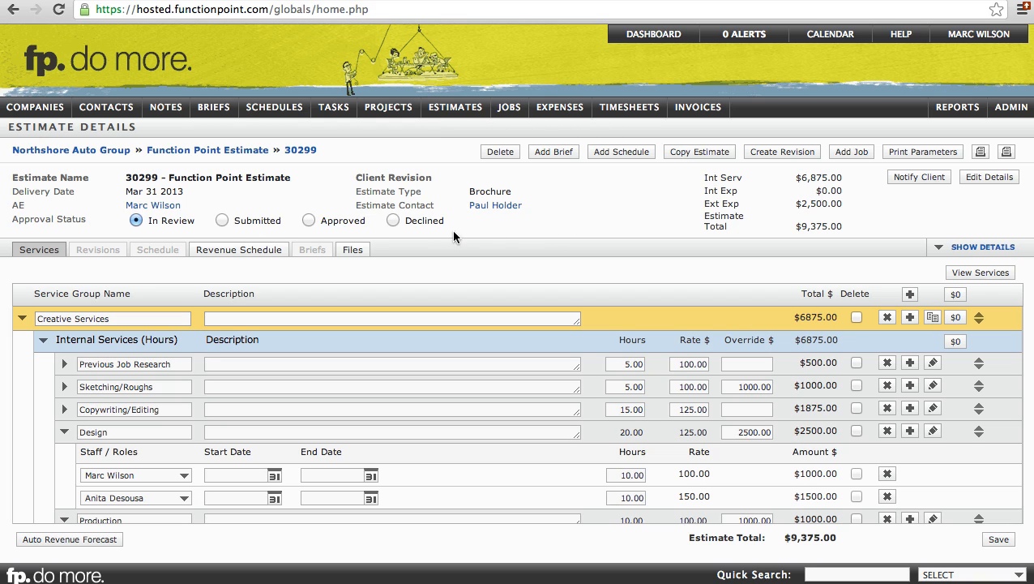
- Change the estimate's approval status to Approved and accept the revision notice
{"action": "left_click", "coordinate": [336, 220]}
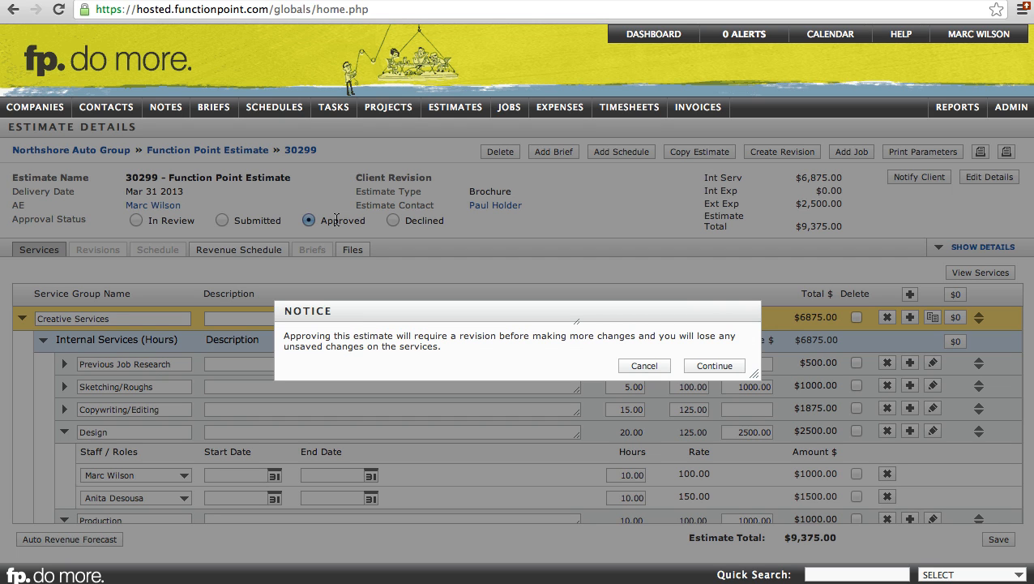
{"action": "left_click", "coordinate": [704, 365]}
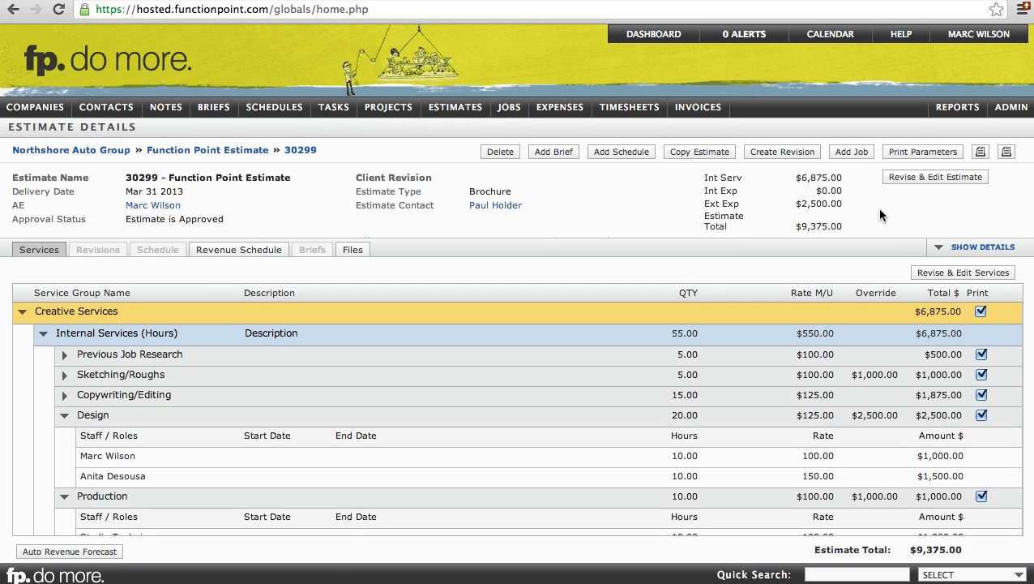
- Add a job from the approved estimate and display the job's financials
{"action": "left_click", "coordinate": [851, 154]}
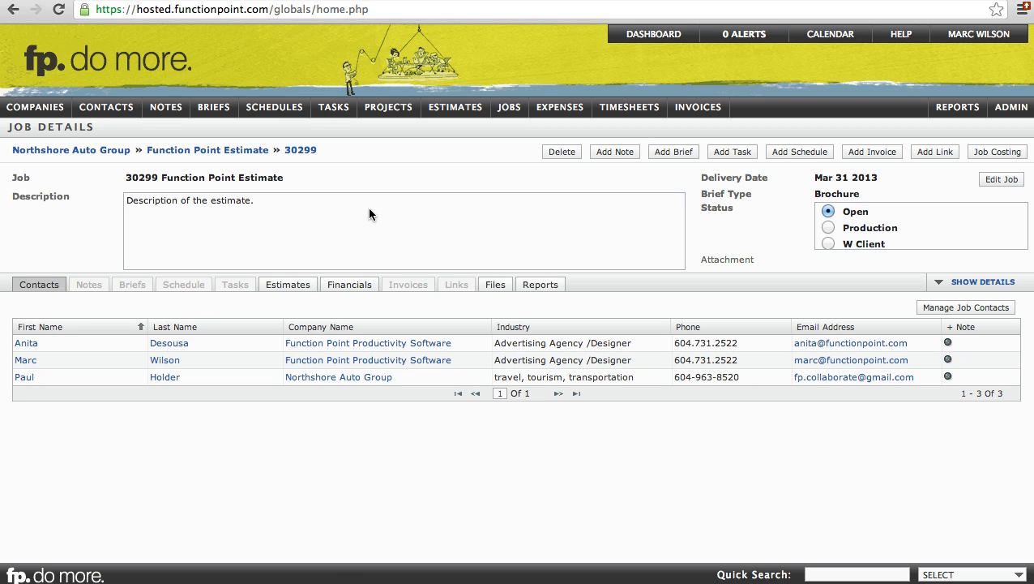
{"action": "left_click", "coordinate": [348, 282]}
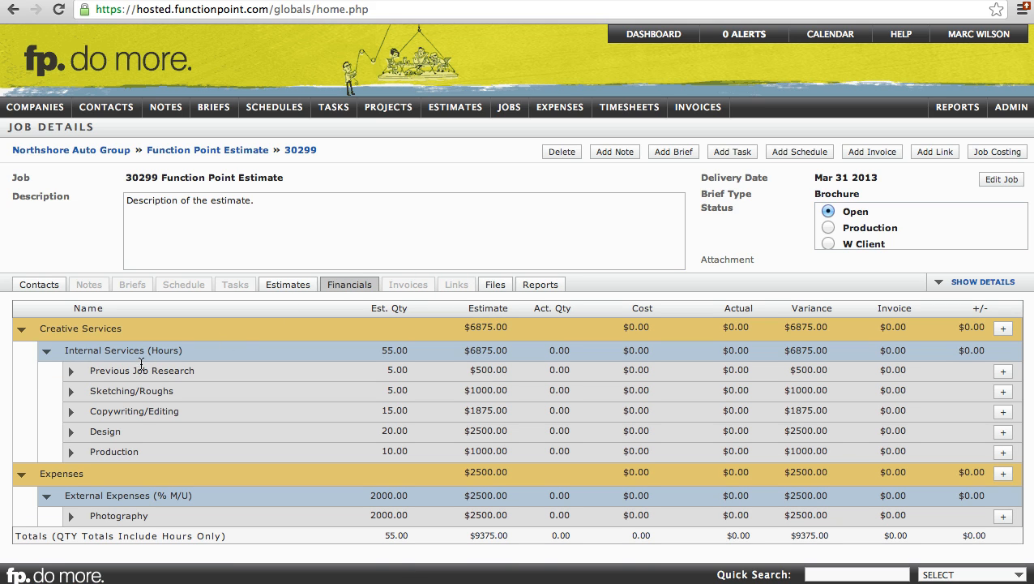